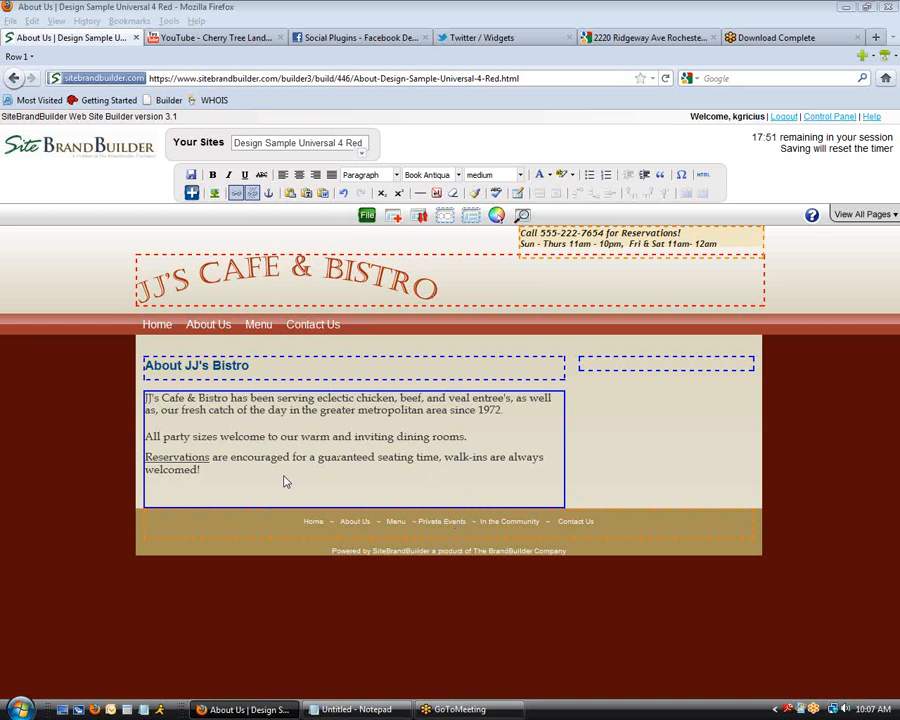
- Insert an Embed Code module below the About JJ's Bistro text and open its settings
click(201, 495)
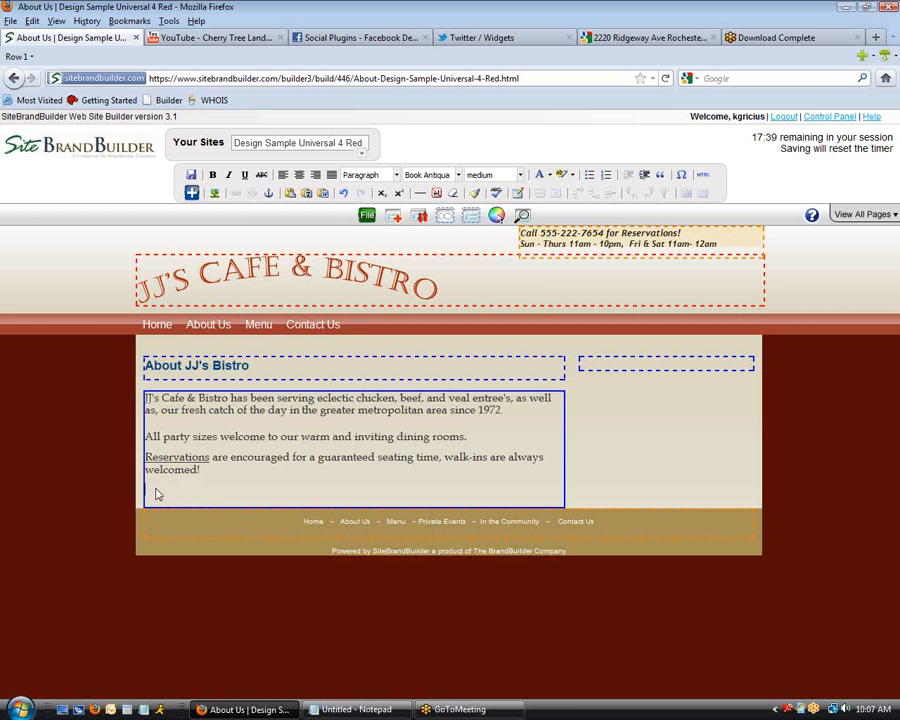
click(191, 193)
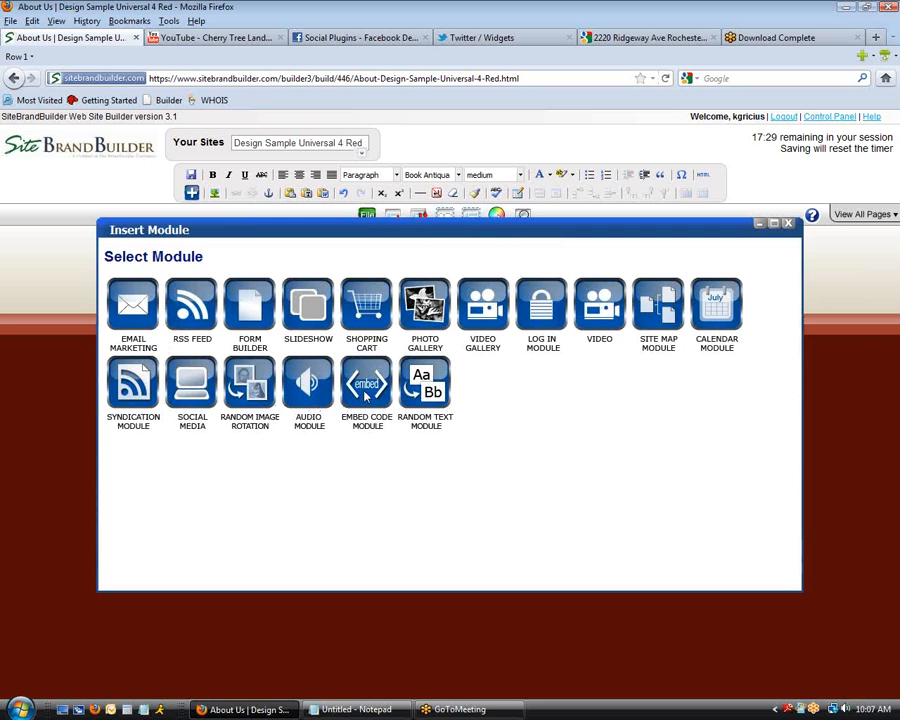
click(366, 394)
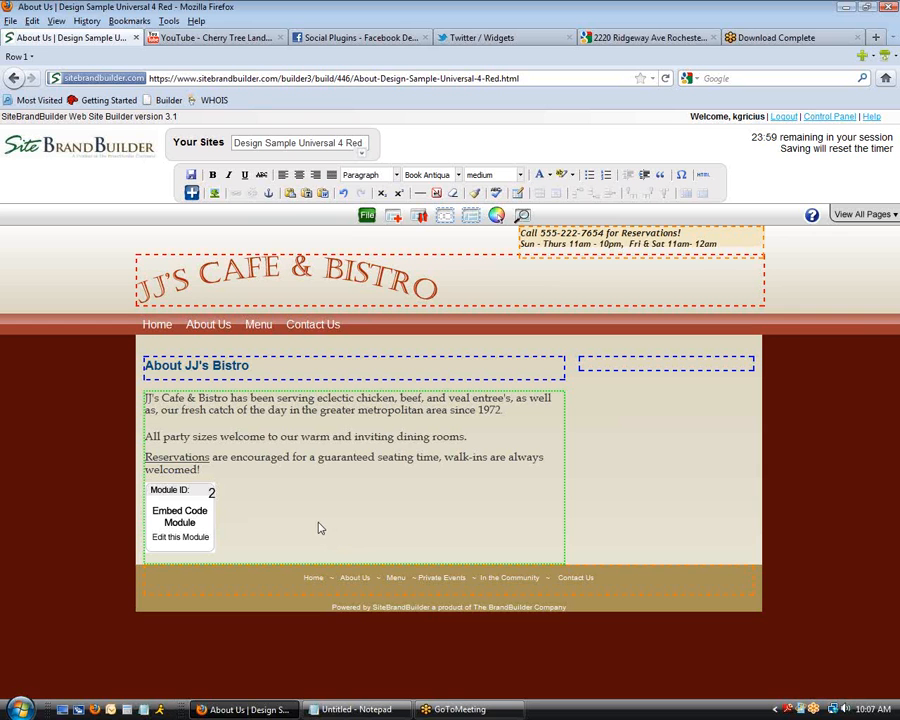
click(192, 520)
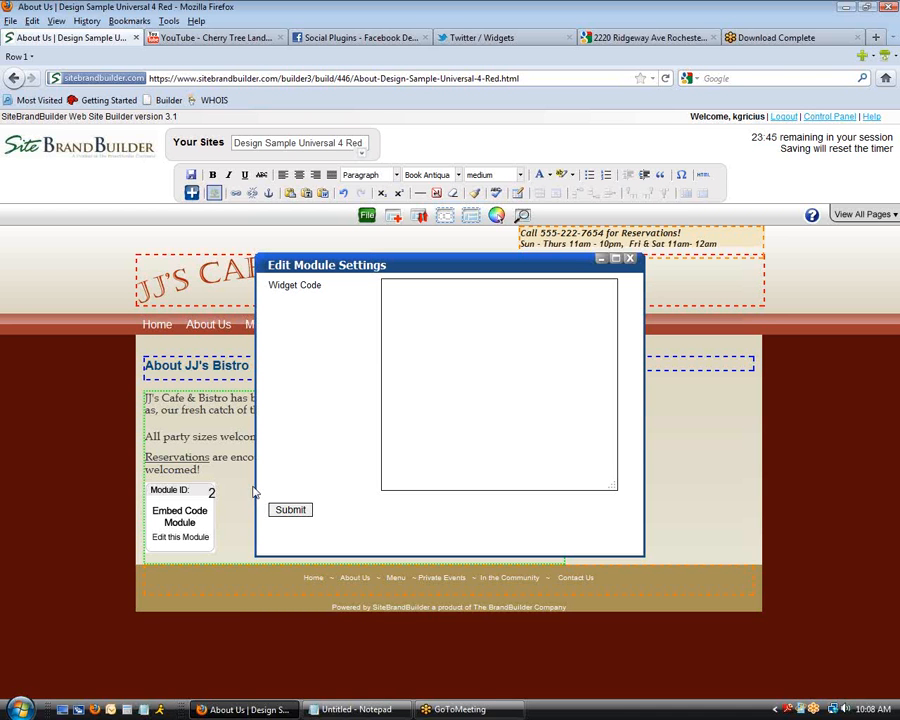
- Copy the iframe embed code of the Cherry Tree Landscaping patio video on YouTube
click(180, 40)
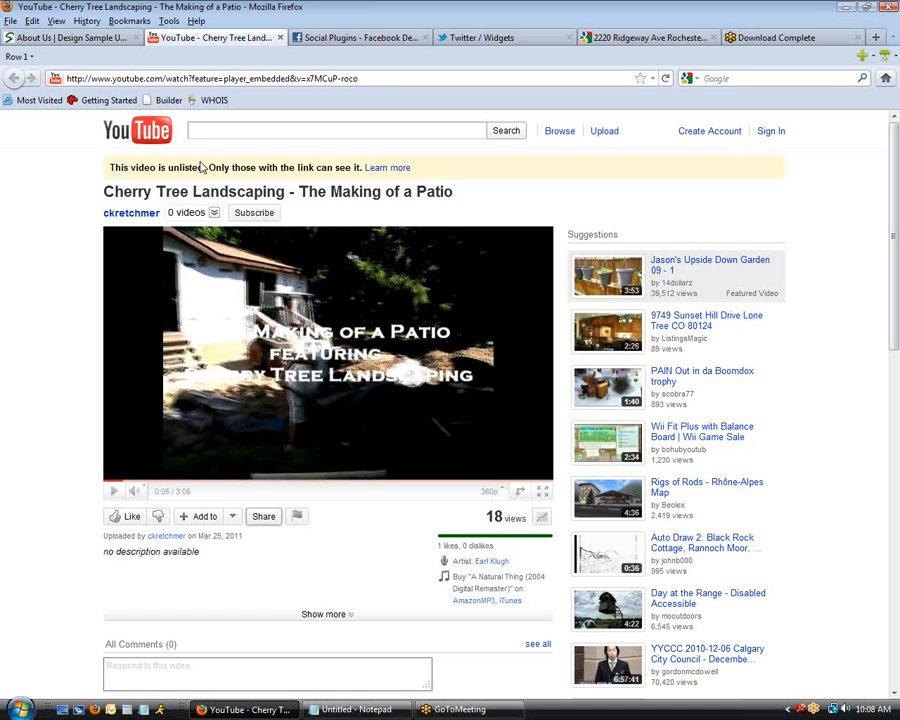
click(264, 517)
scroll(318, 528, down, 2)
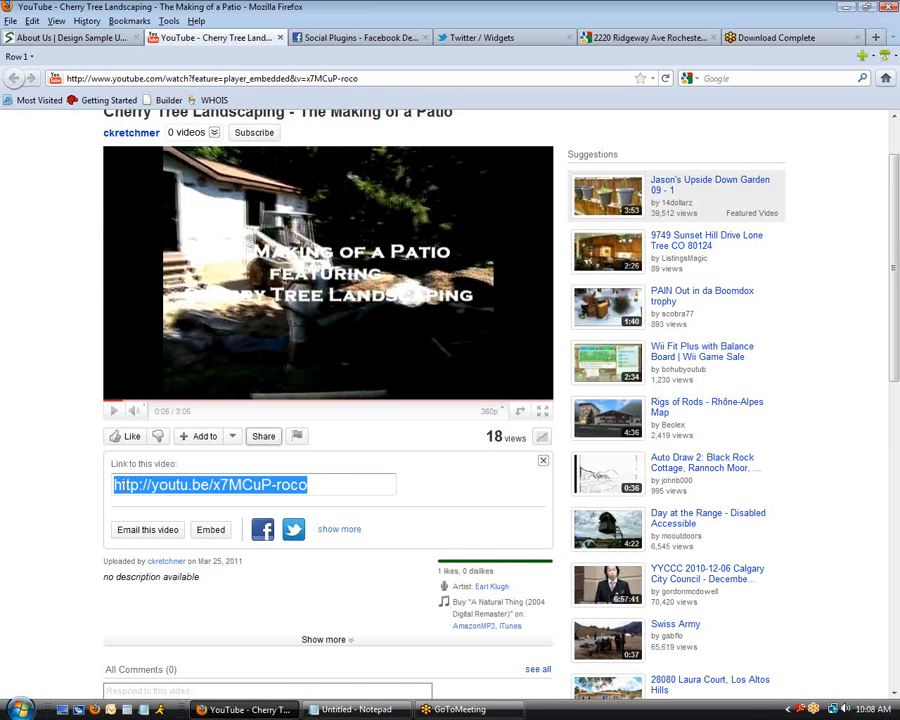
click(210, 533)
scroll(283, 530, down, 2)
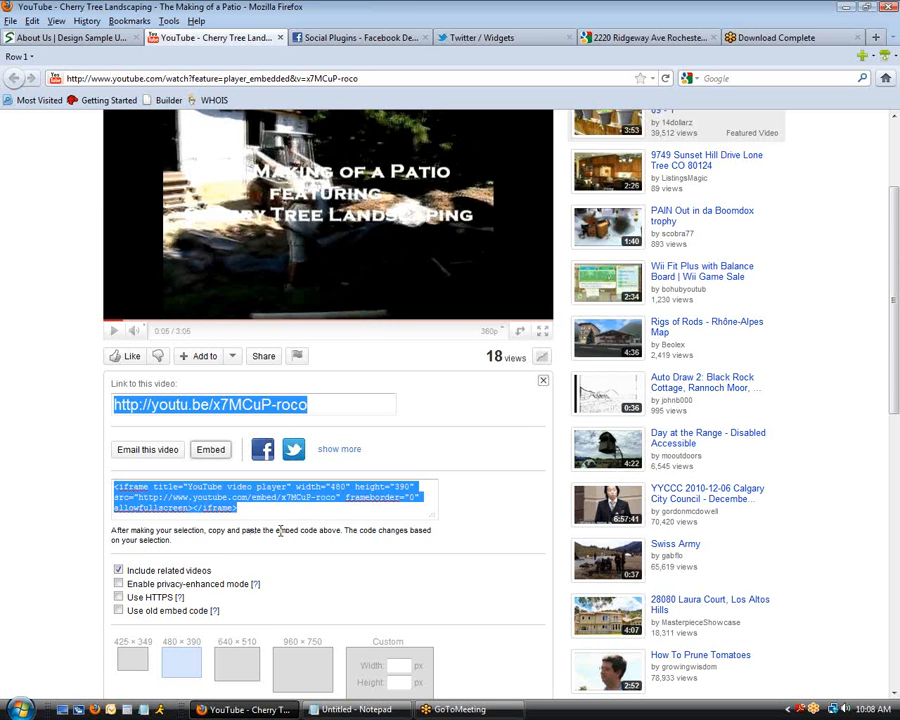
click(243, 507)
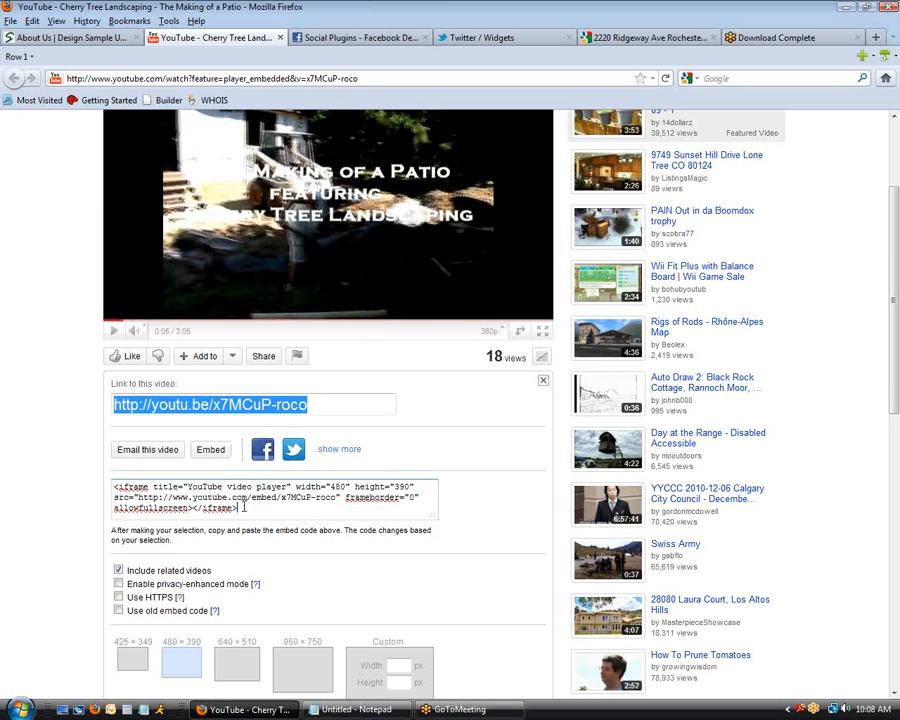
drag(243, 507, 112, 477)
key(ctrl+c)
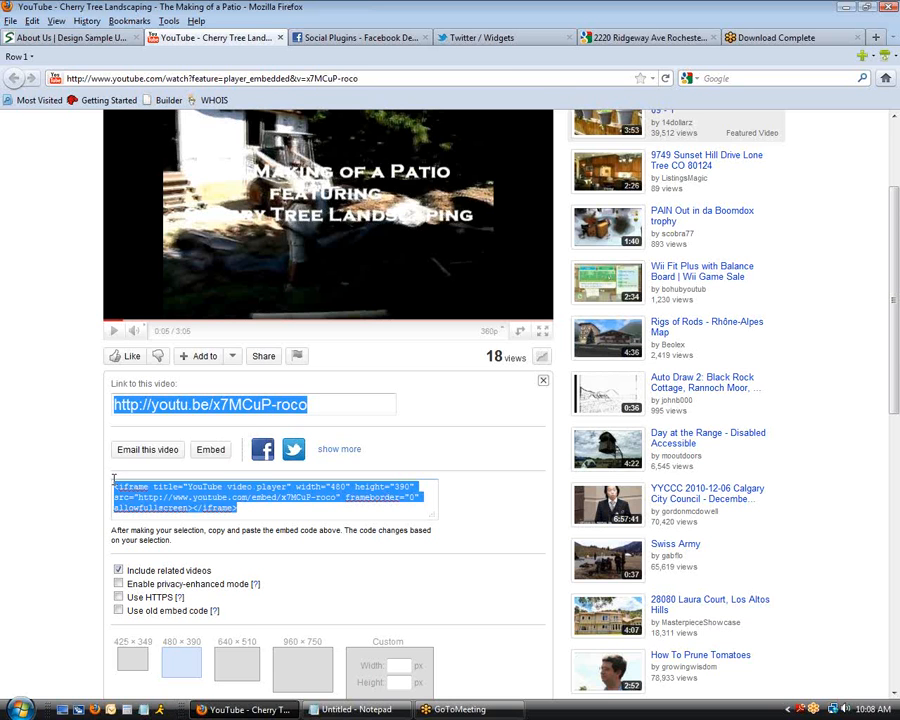
- Paste the YouTube iframe code as the module's widget code on the About Us page, submit it and save the page
click(55, 40)
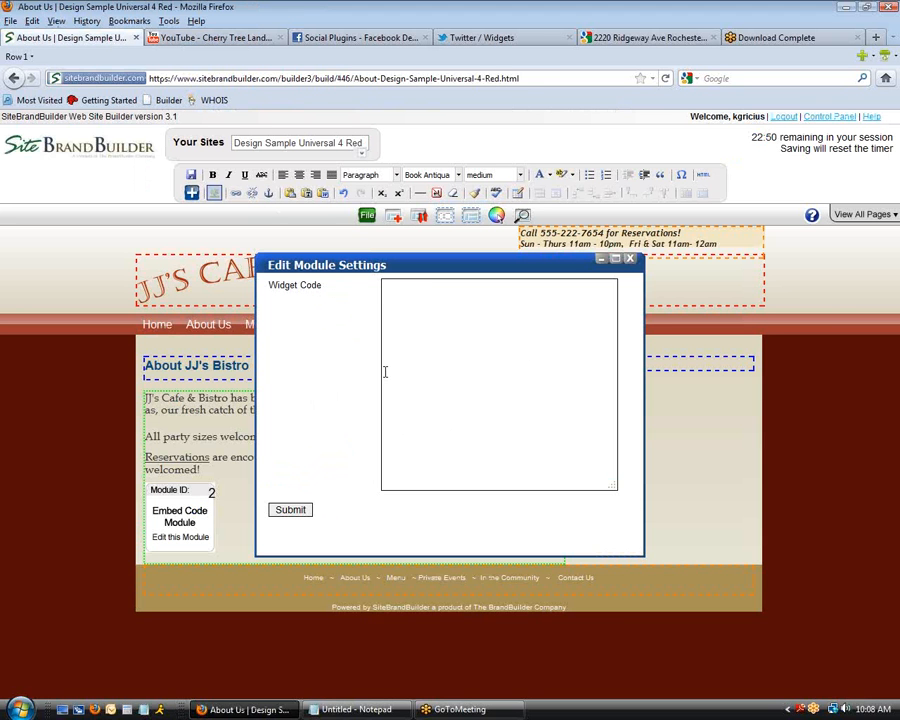
click(414, 357)
key(ctrl+v)
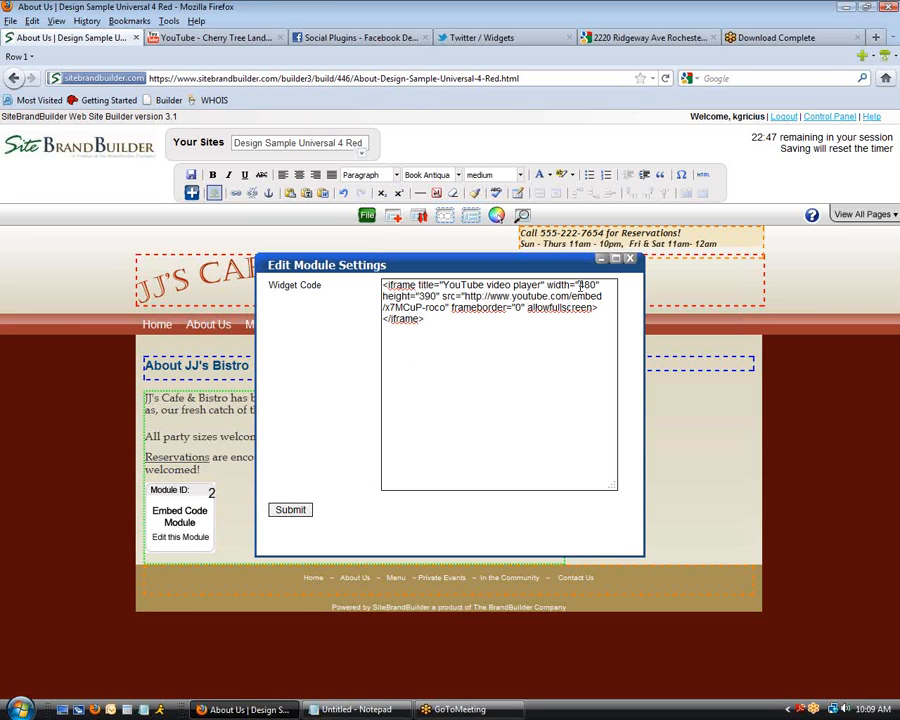
mouse_move(579, 286)
mouse_down()
mouse_move(598, 286)
mouse_move(600, 297)
mouse_move(571, 297)
mouse_up()
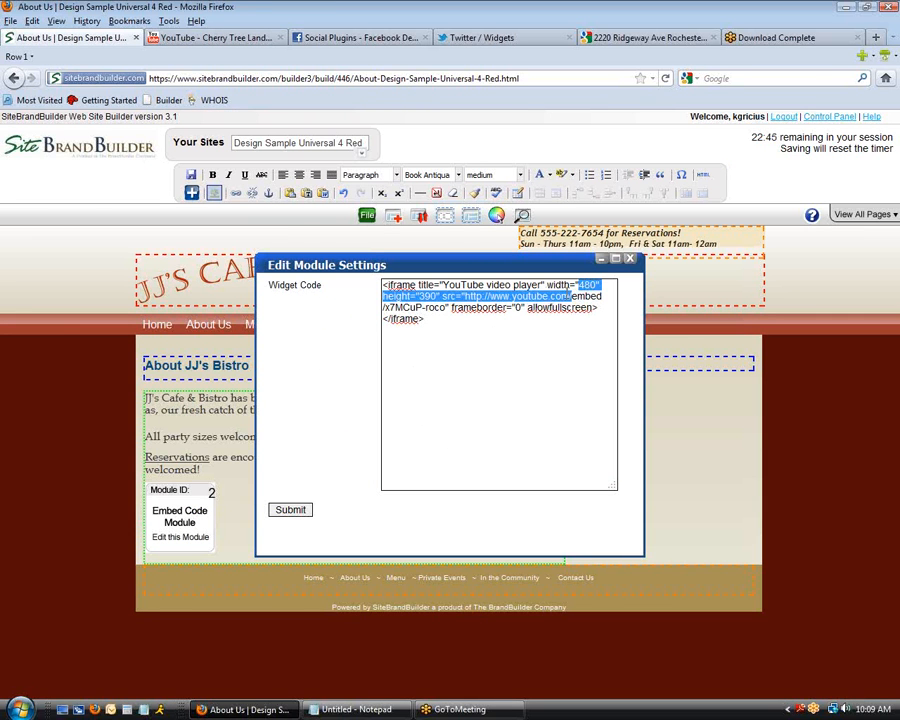
click(536, 351)
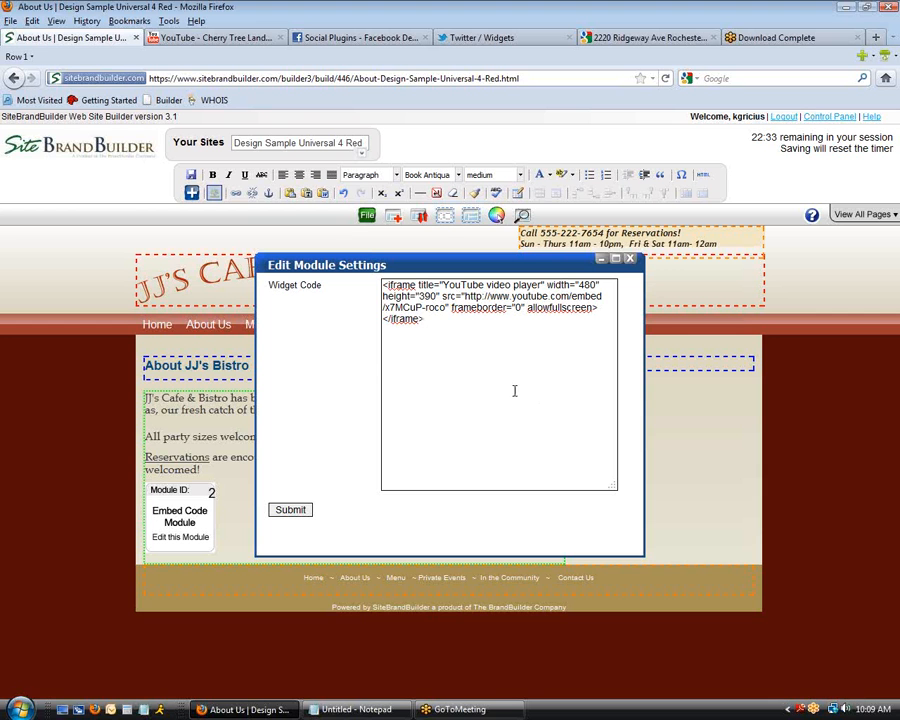
click(303, 512)
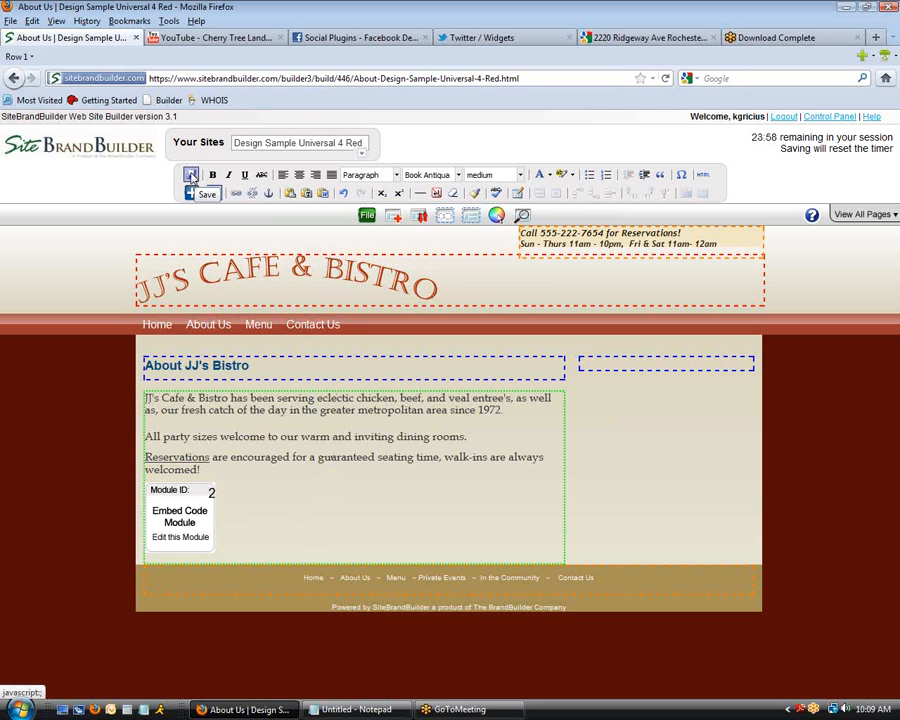
click(191, 176)
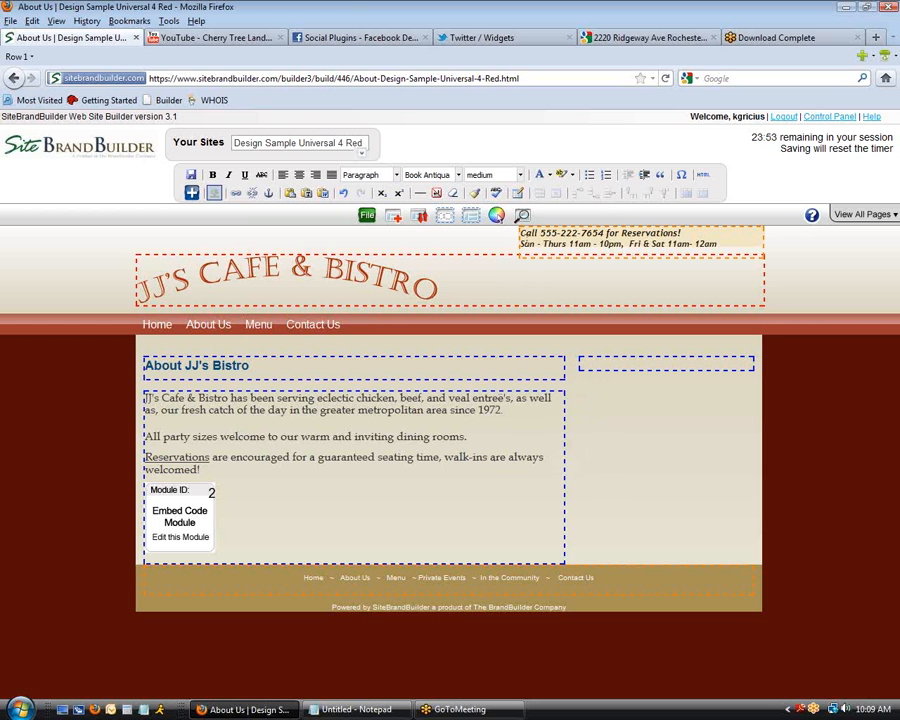
- Preview the About Us page and briefly play the embedded video, then pause it
click(522, 217)
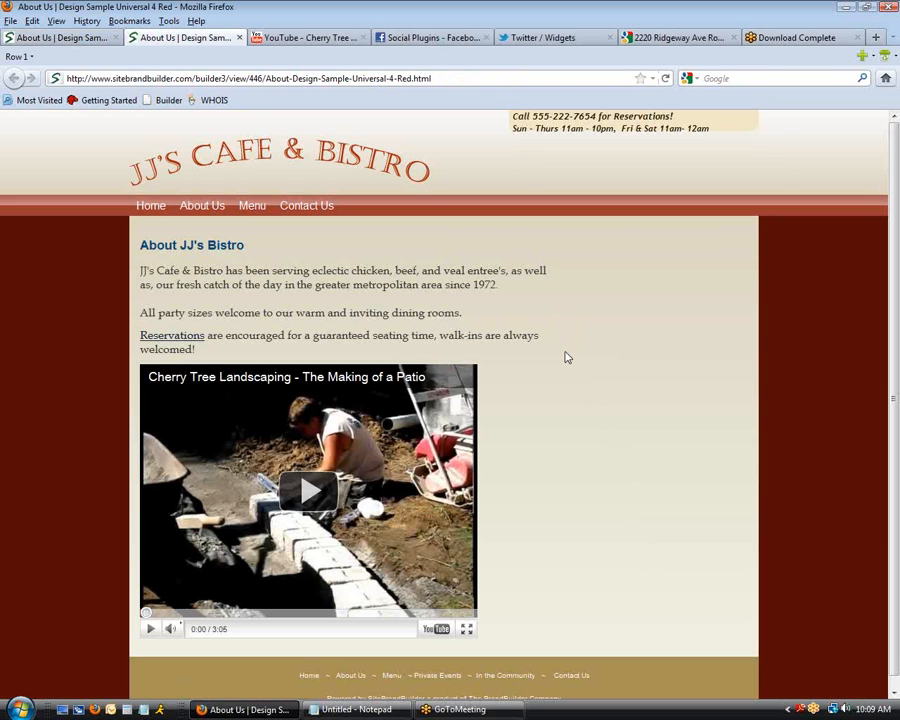
click(309, 493)
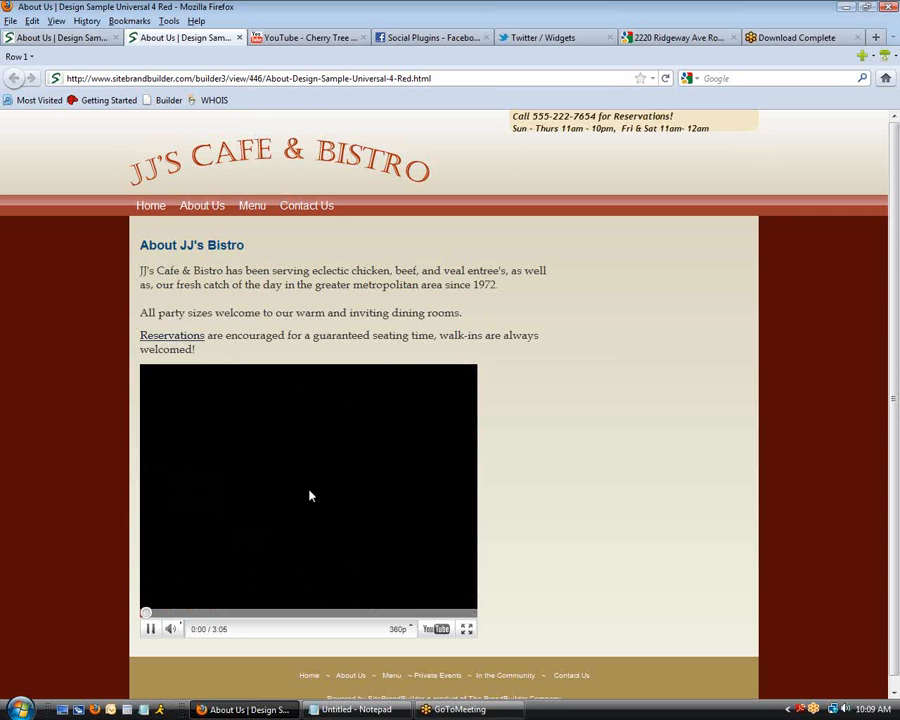
click(150, 629)
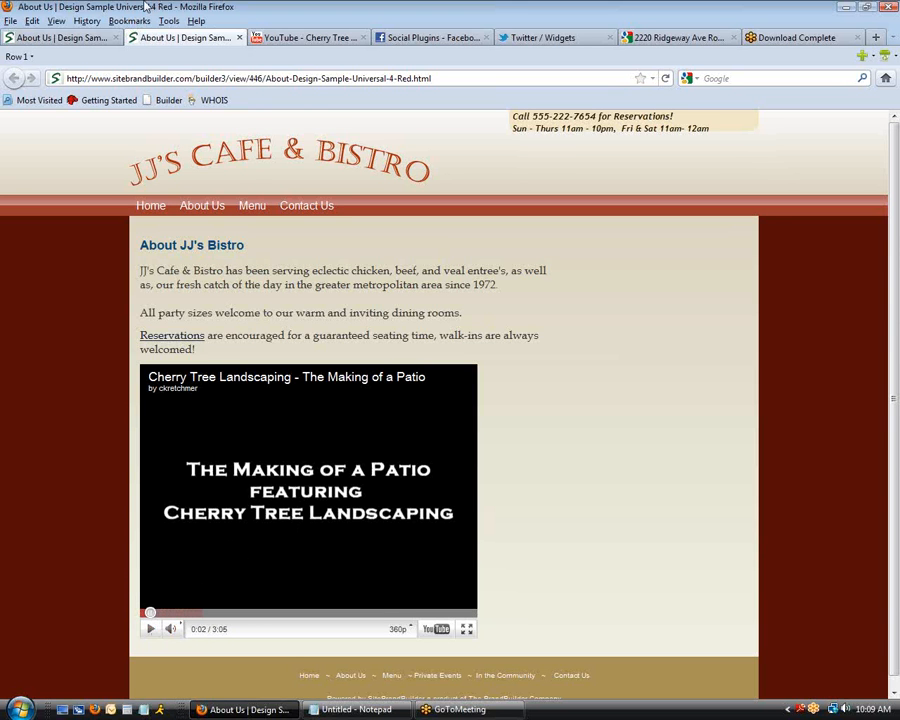
- Back in the page editor, insert an Embed Code module in the empty block beside the About JJ's Bistro heading
click(18, 37)
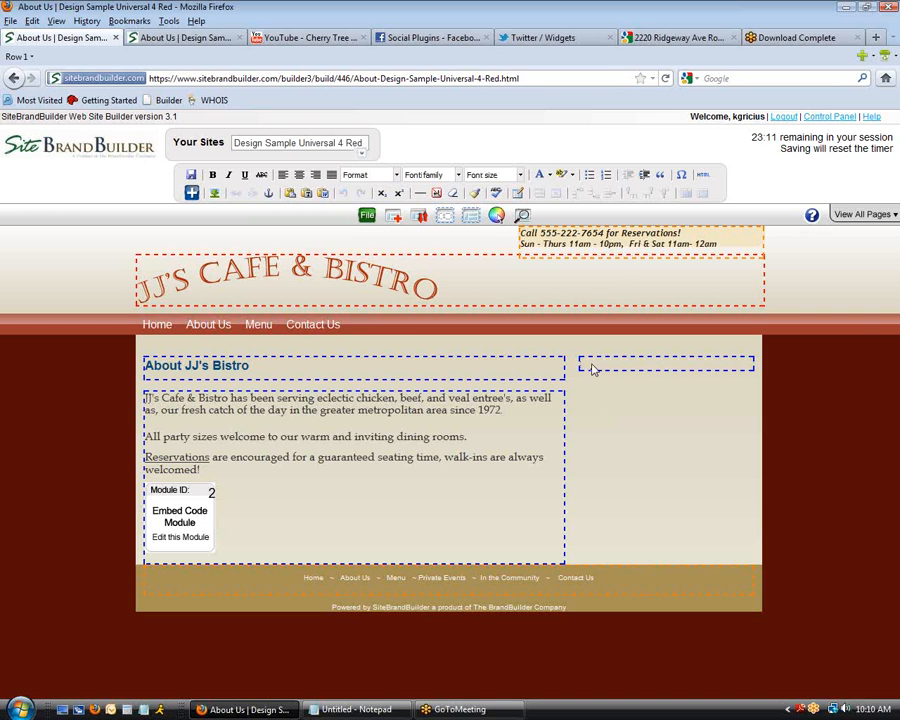
click(593, 370)
click(192, 193)
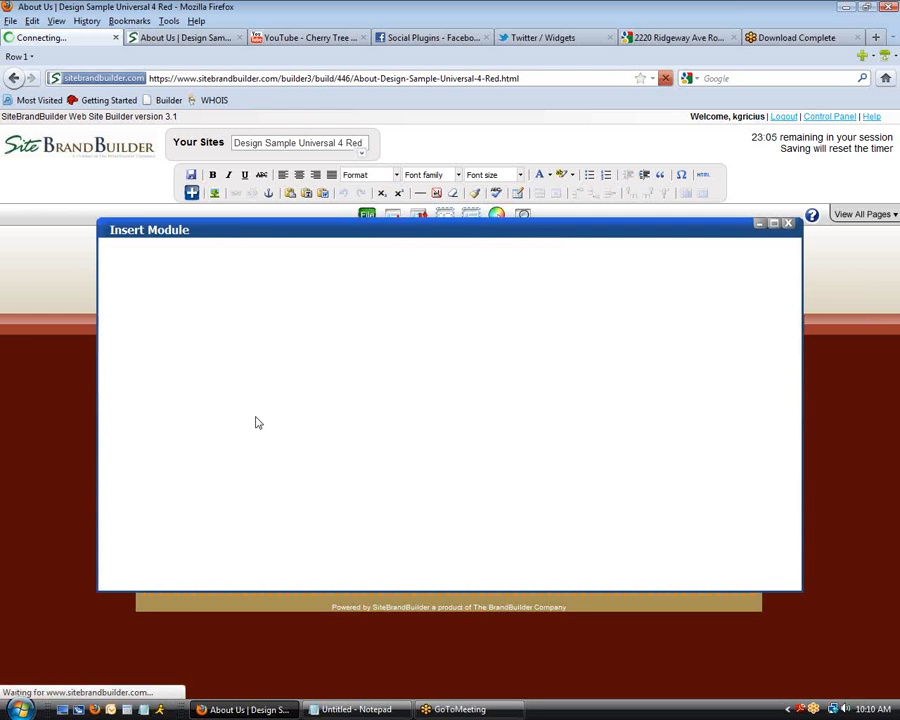
click(360, 385)
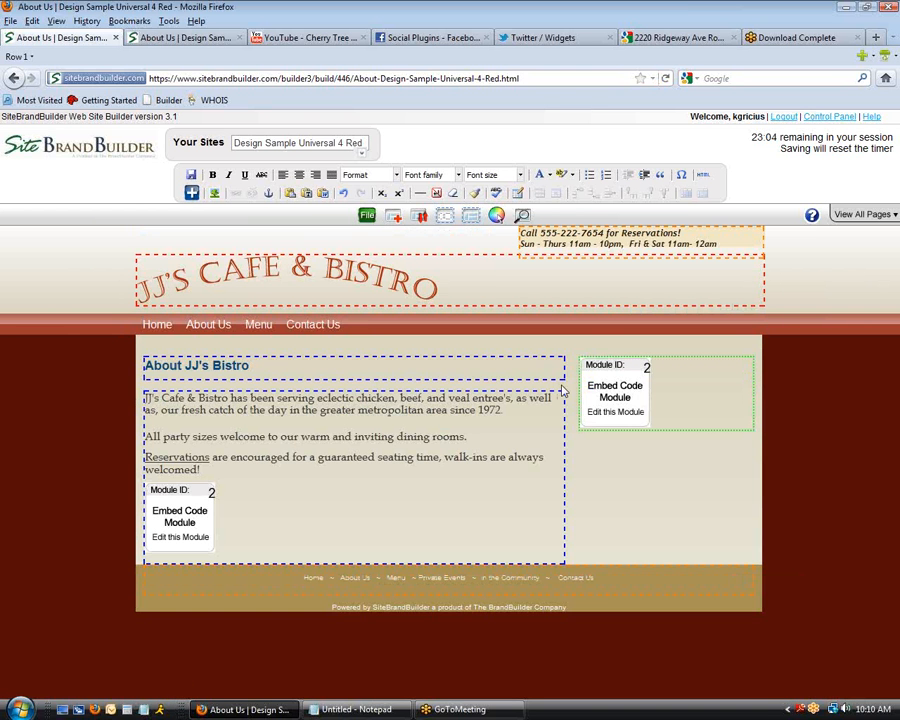
- Open the Like Box plugin on Facebook Developers and point its page URL to BrandBuilderCompany
click(425, 38)
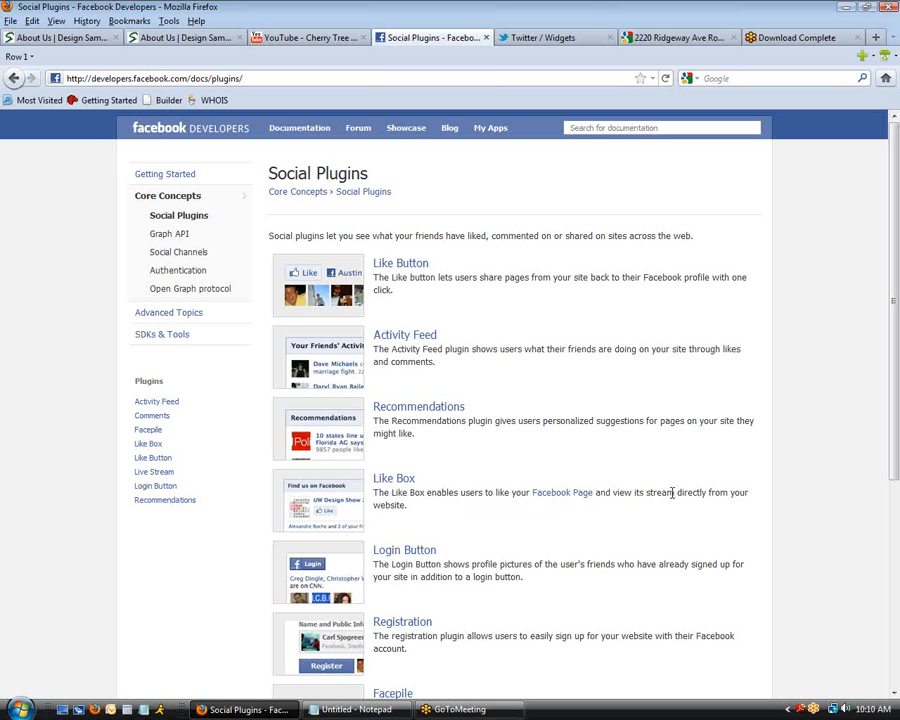
click(392, 481)
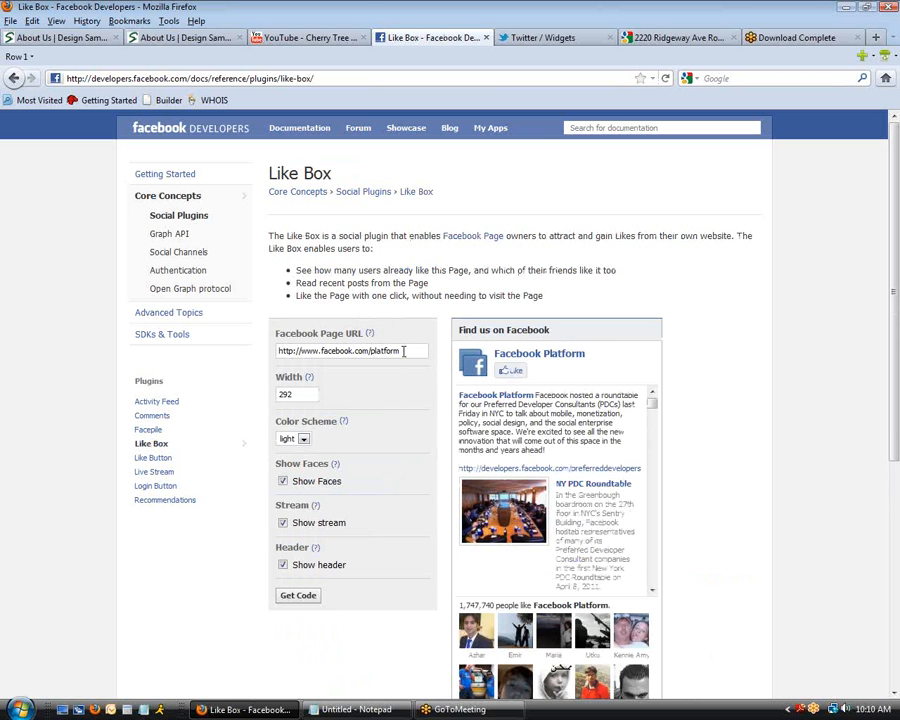
drag(404, 351, 375, 353)
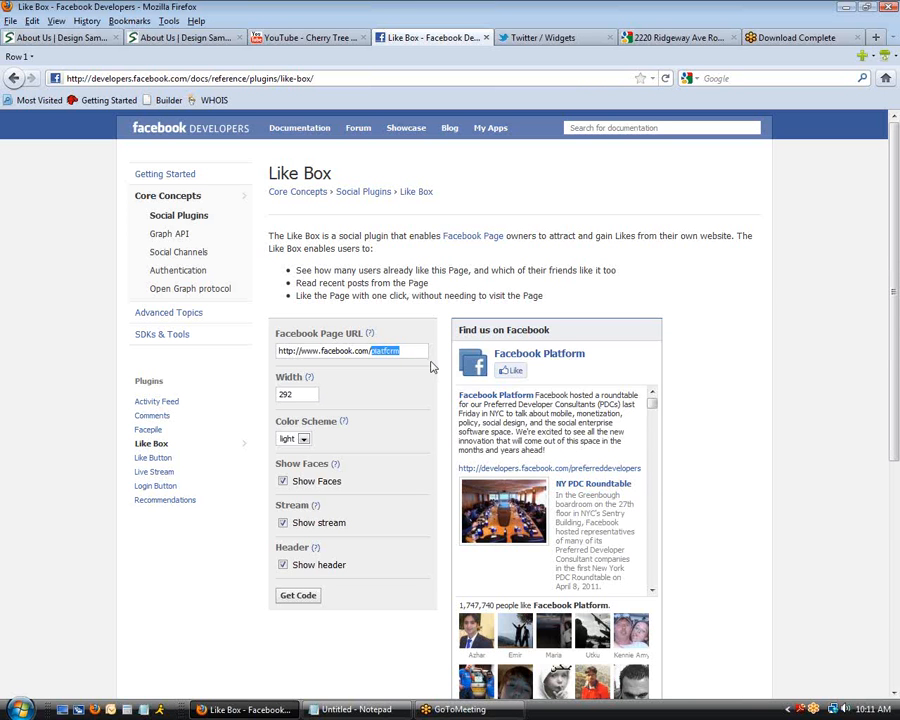
text(B)
text(randBuilderCompany)
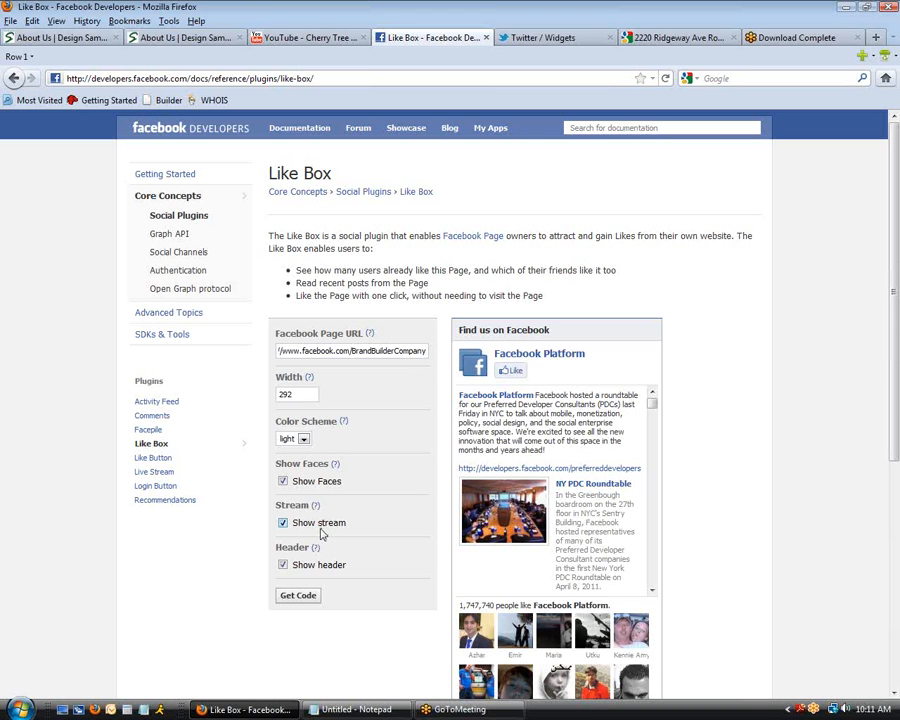
click(385, 614)
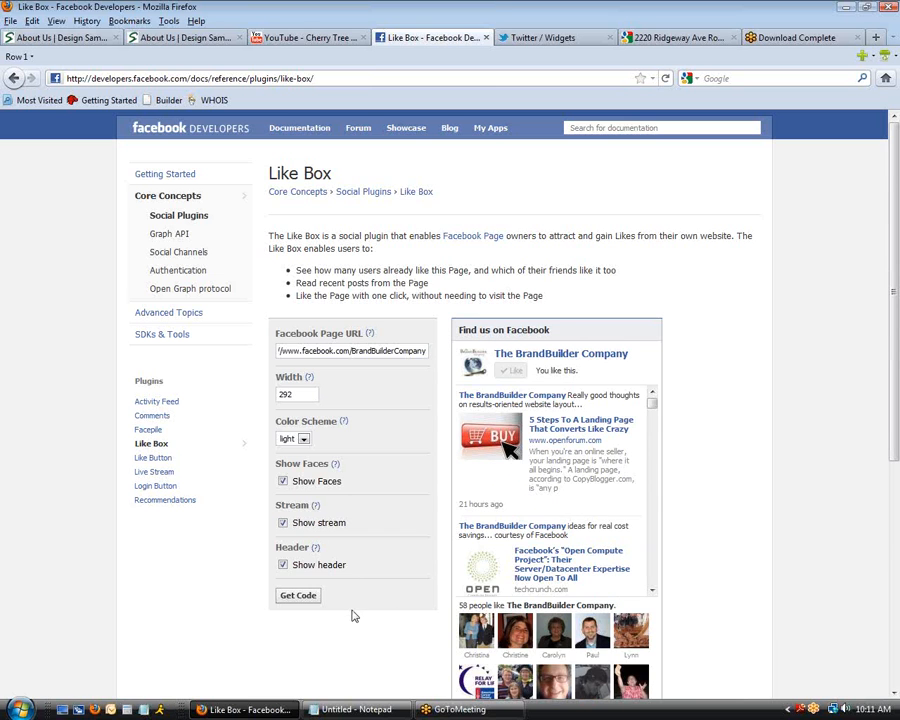
- Turn off Show Faces for the Like Box, generate its code and copy the iframe version
scroll(352, 616, down, 2)
click(283, 401)
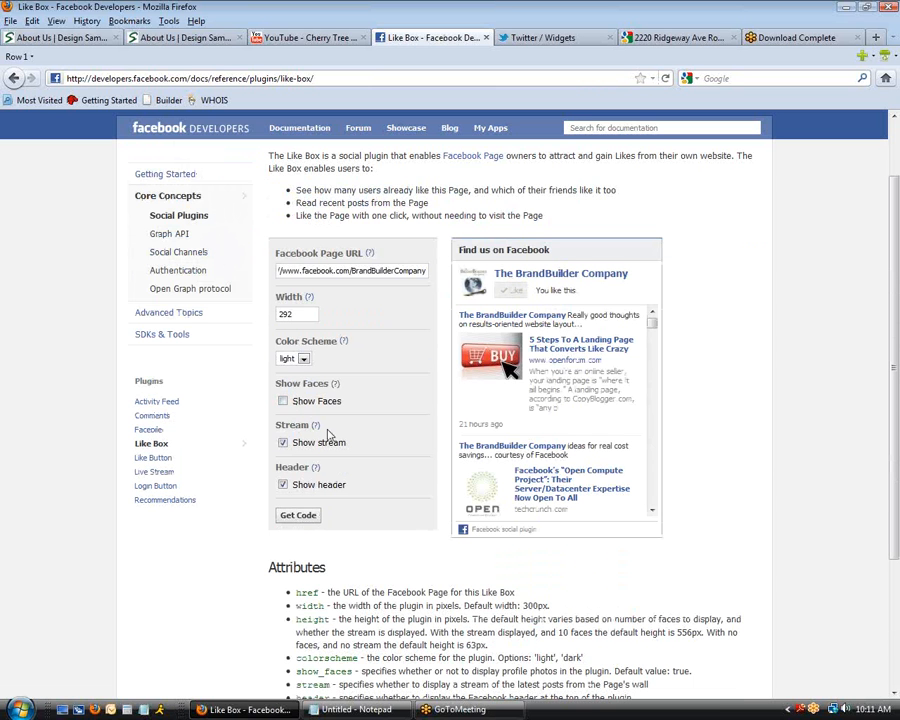
click(311, 520)
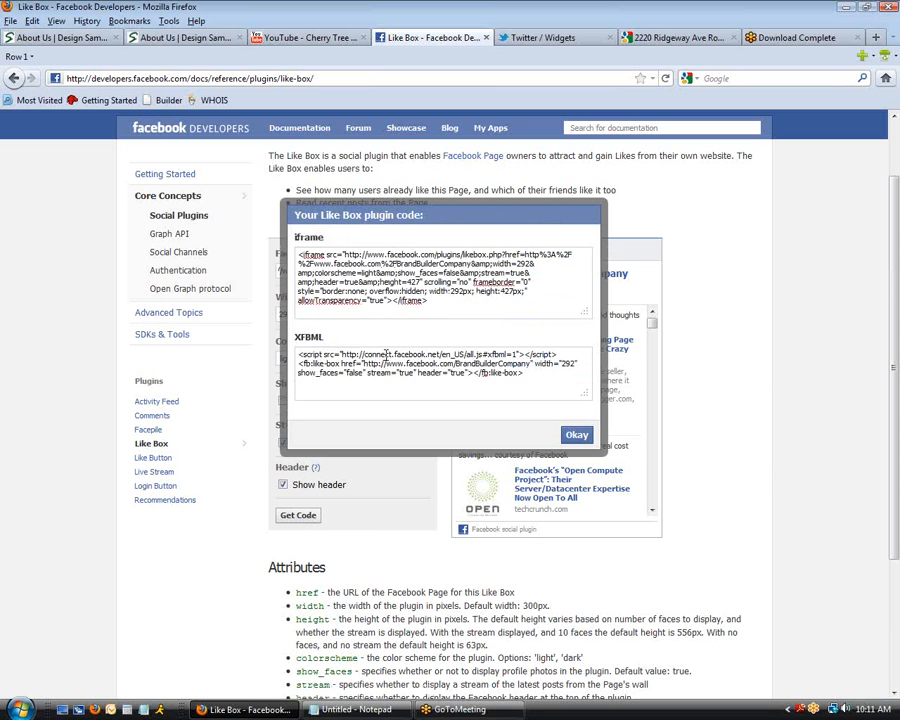
drag(438, 301, 289, 257)
key(ctrl+c)
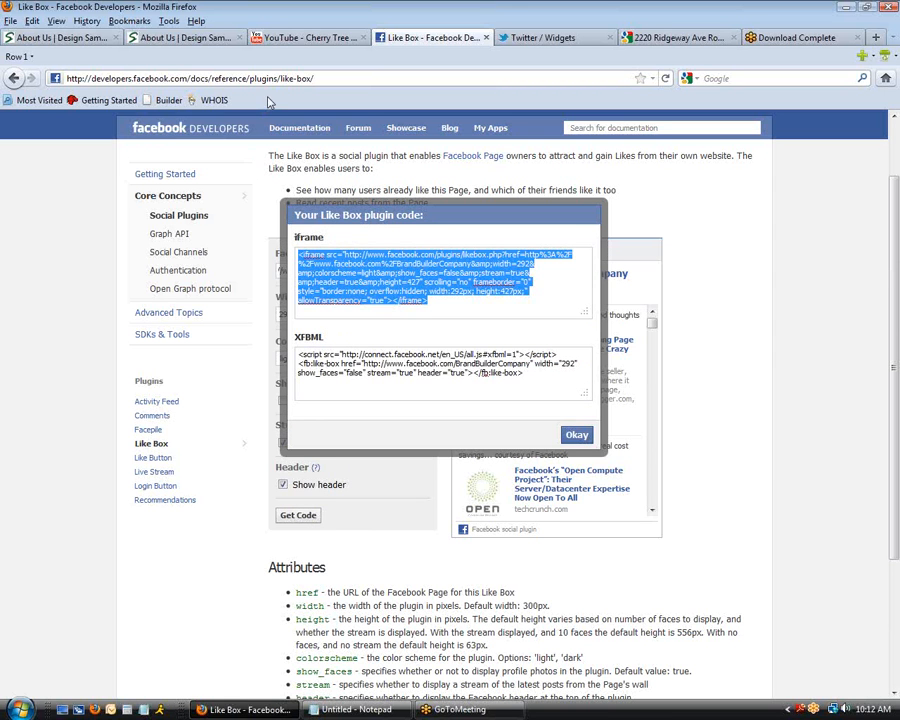
click(577, 435)
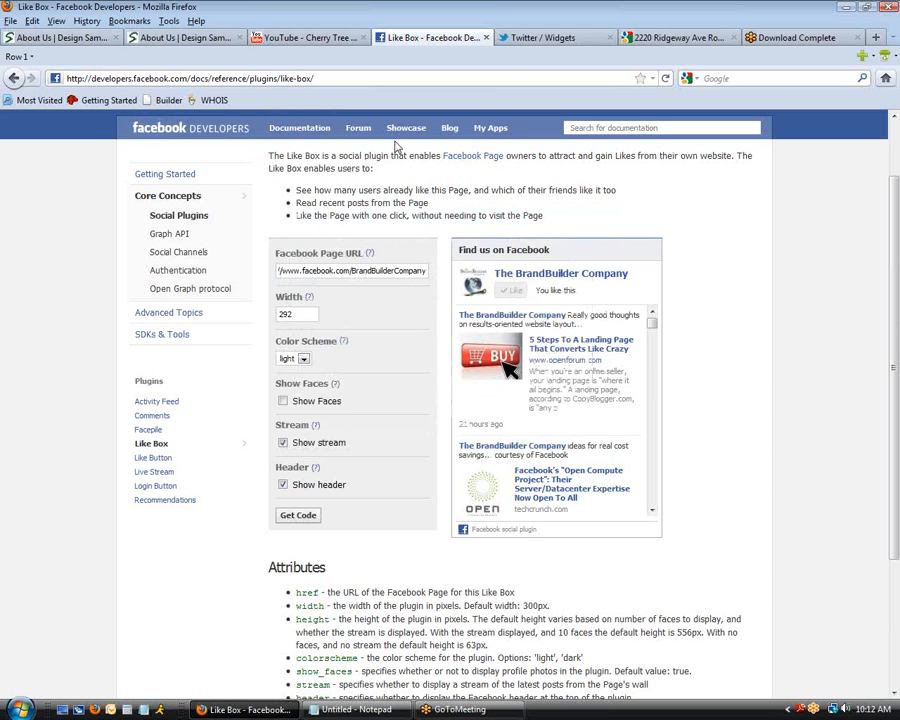
- Paste the Like Box iframe code into the side column's Embed Code module, submit it and save the page
click(15, 36)
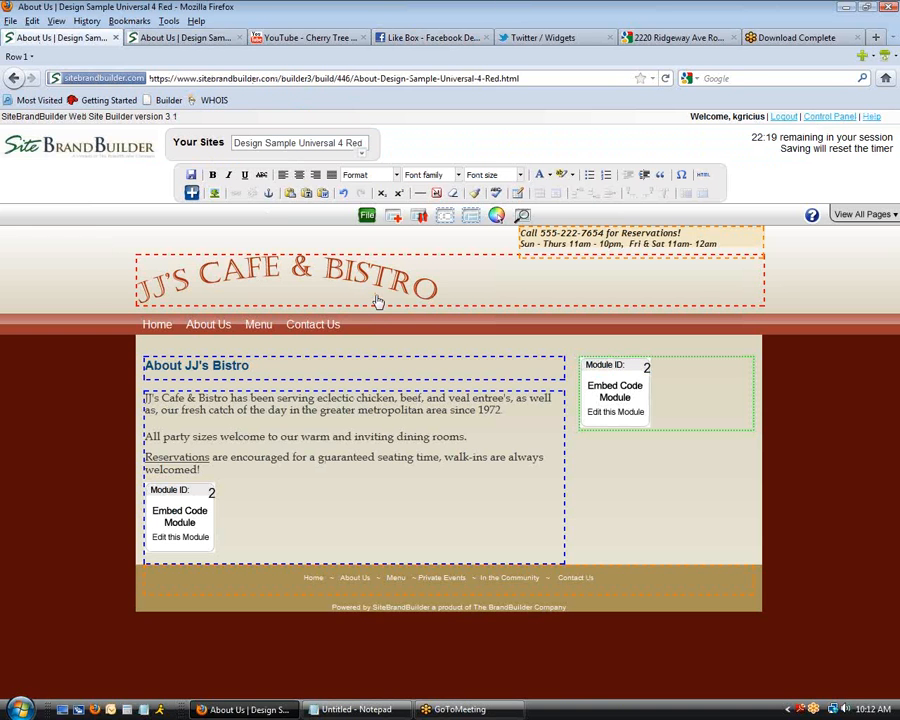
click(614, 395)
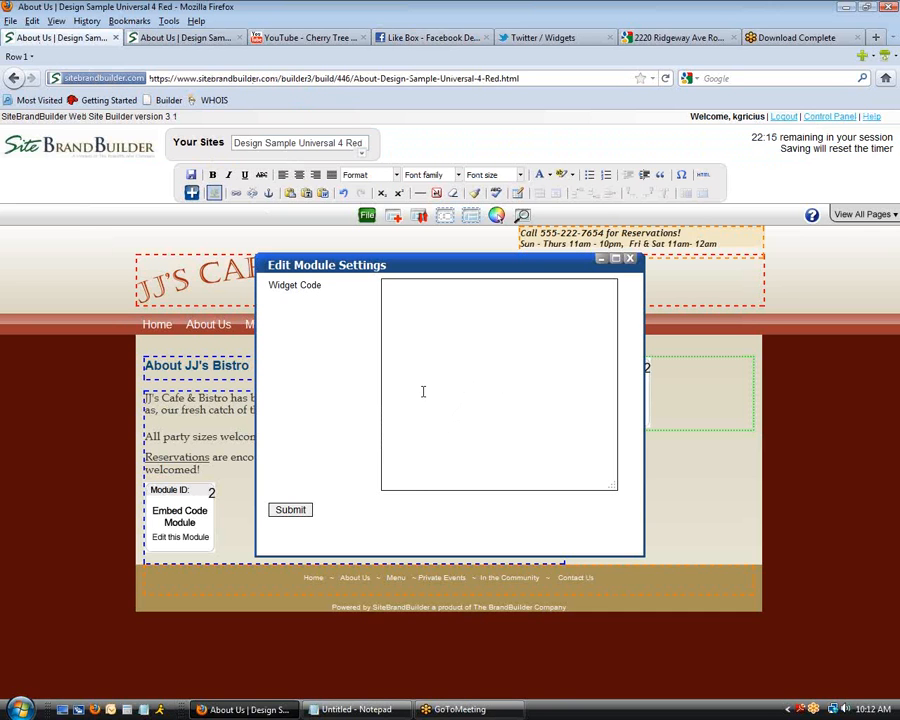
key(ctrl+v)
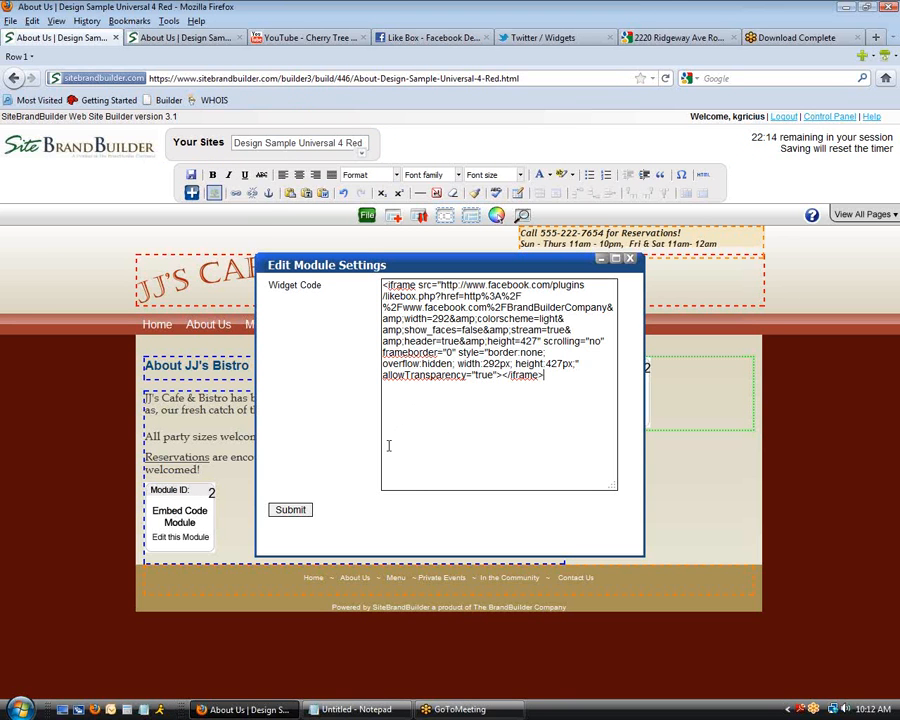
click(300, 512)
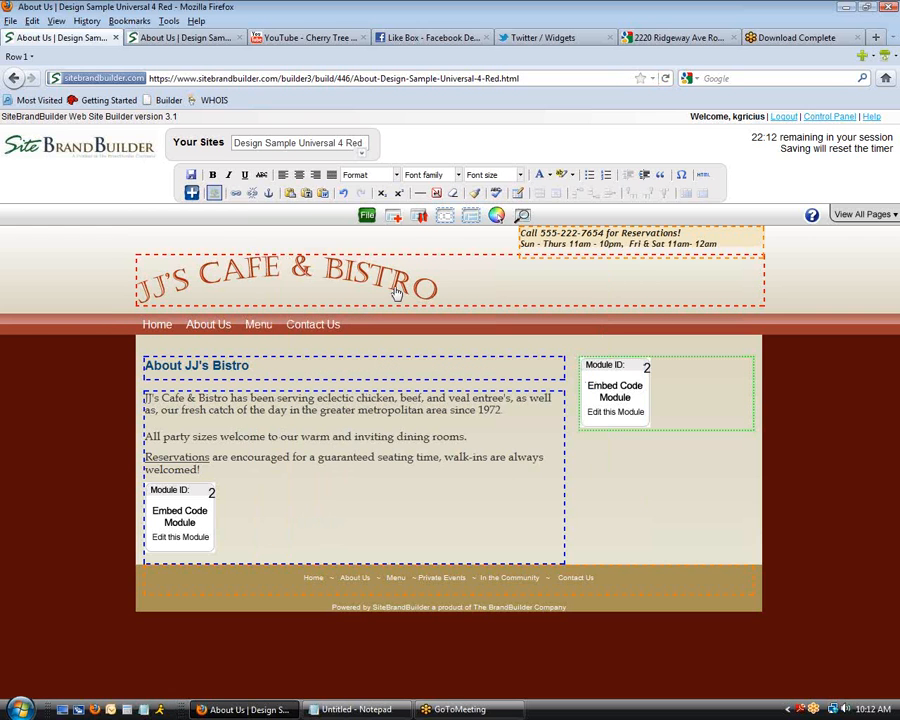
click(191, 176)
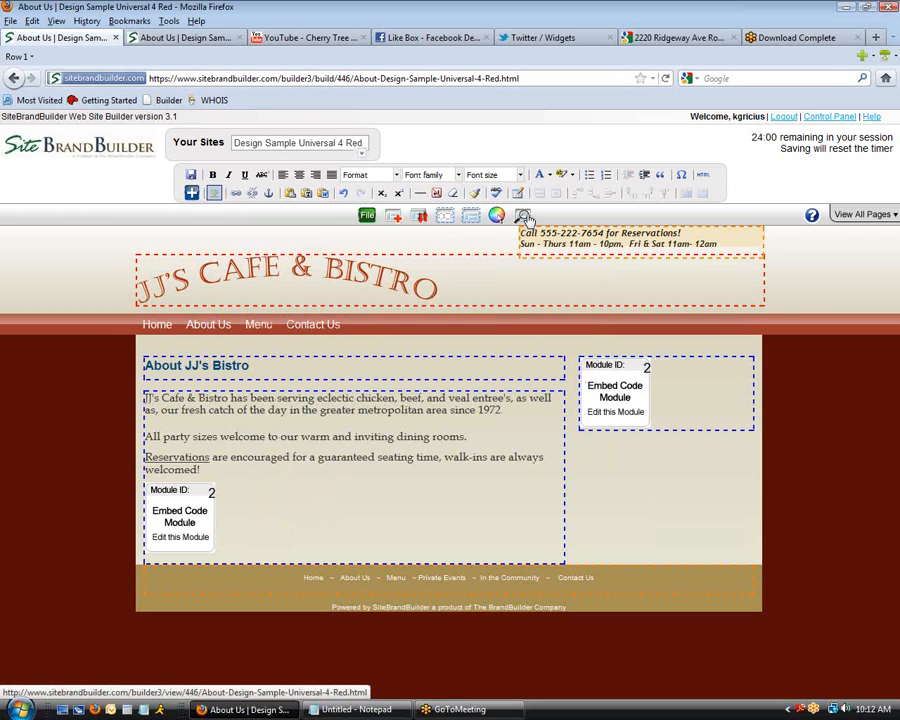
- Preview the saved About Us page, and open the Like Button plugin on Facebook Developers
click(524, 217)
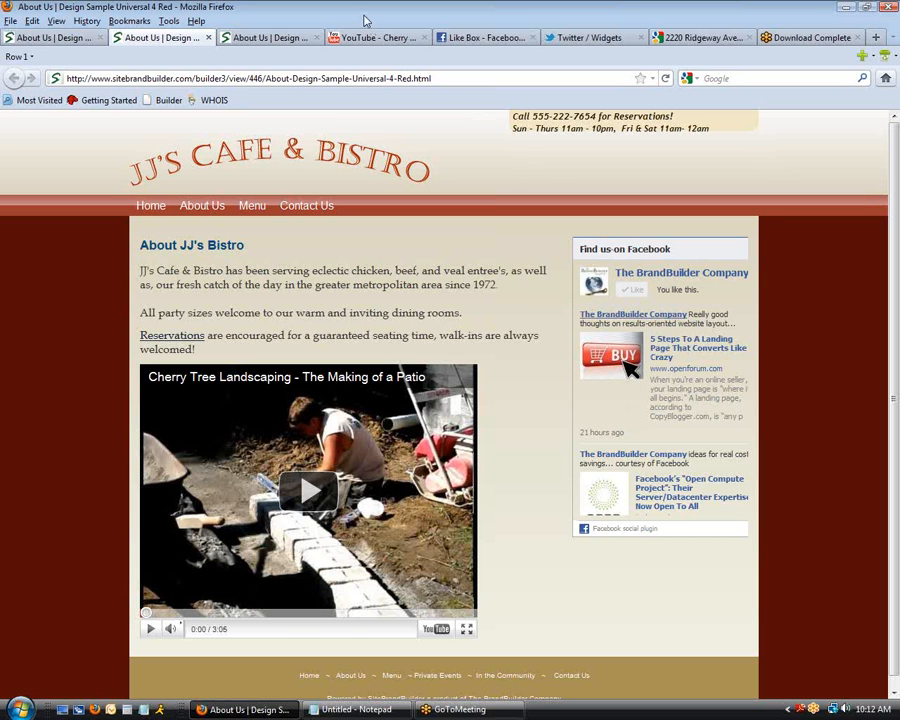
click(505, 38)
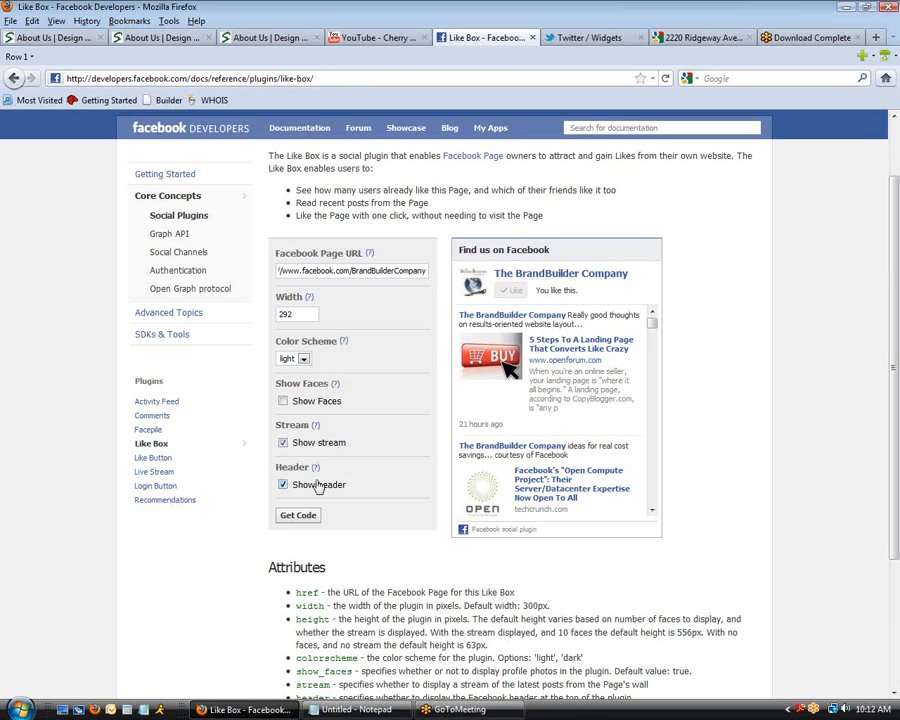
click(15, 78)
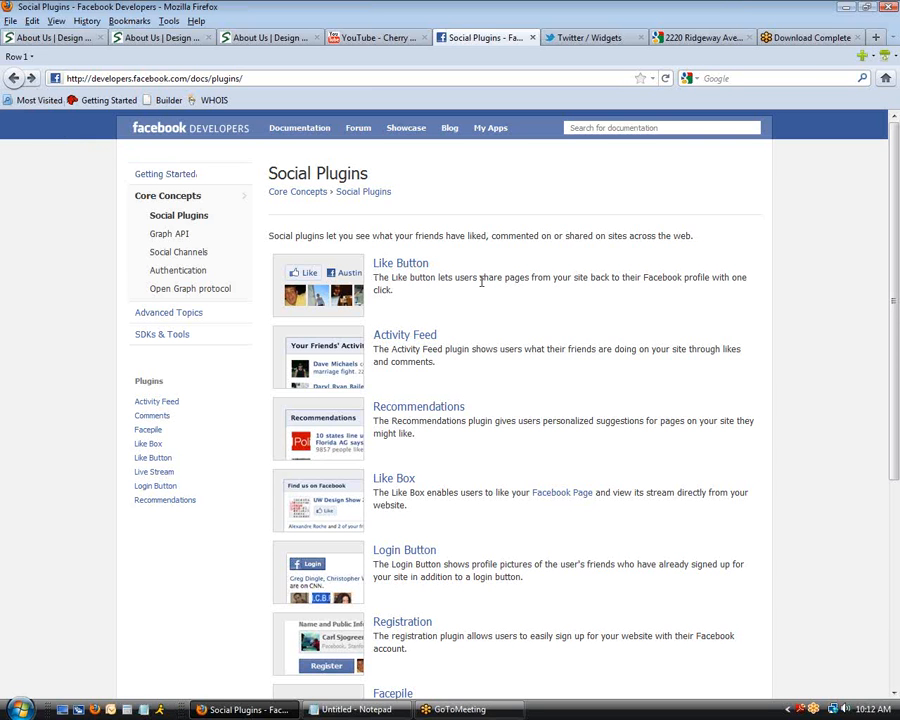
click(410, 268)
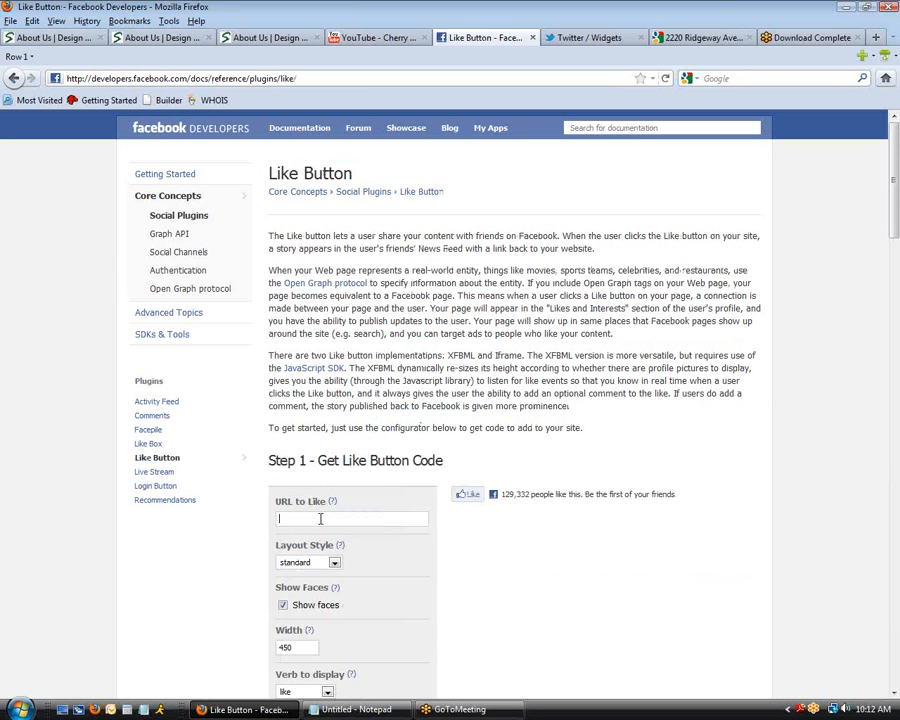
click(320, 518)
text(w)
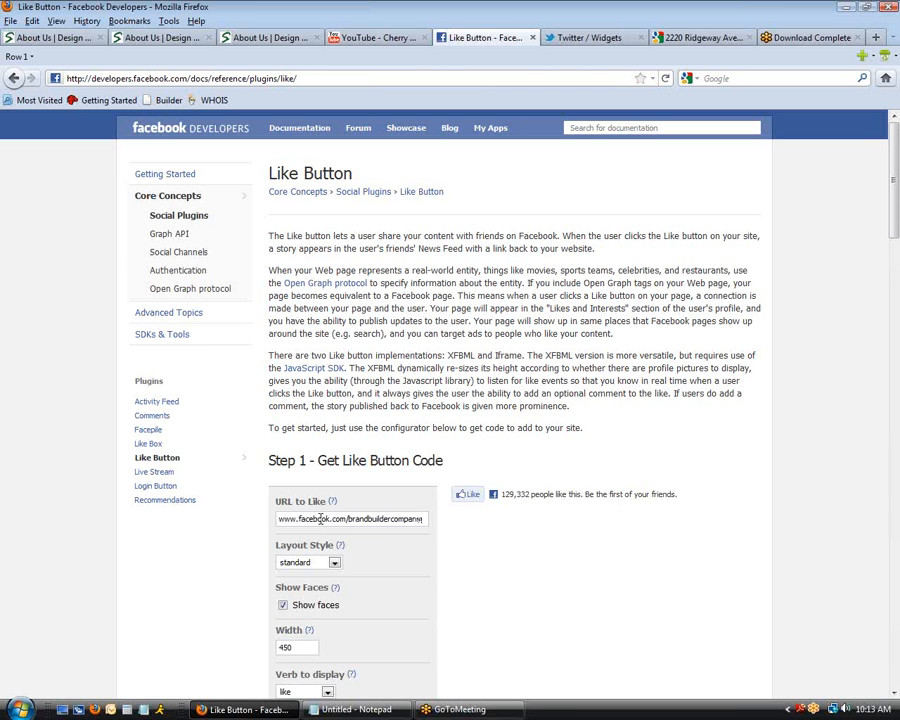
click(392, 548)
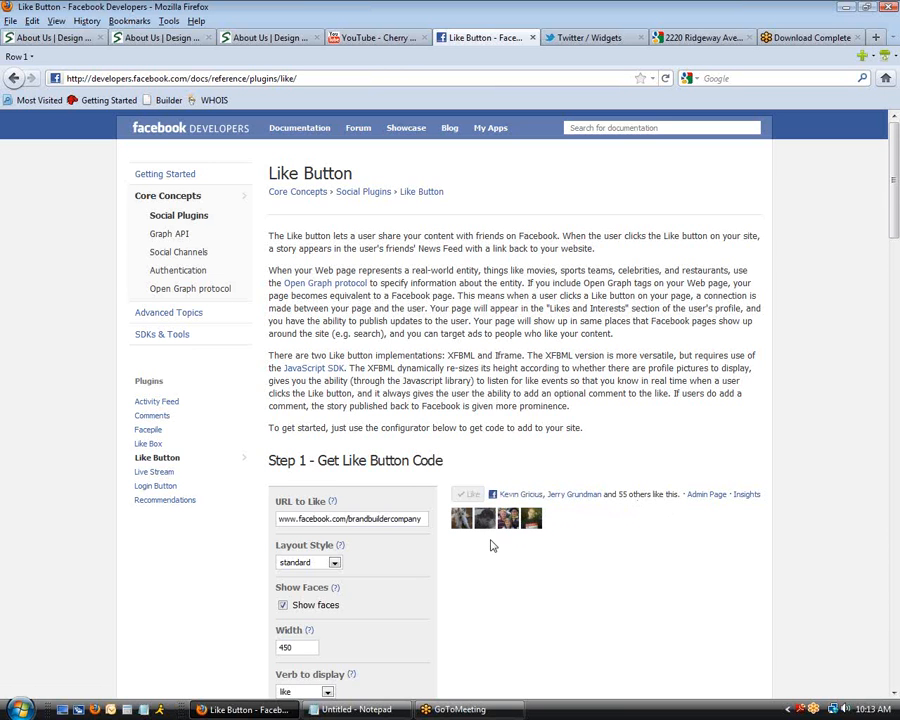
- Keep the Like Button's layout style at standard and try its preview without faces, restoring Show Faces
scroll(490, 540, down, 2)
click(334, 483)
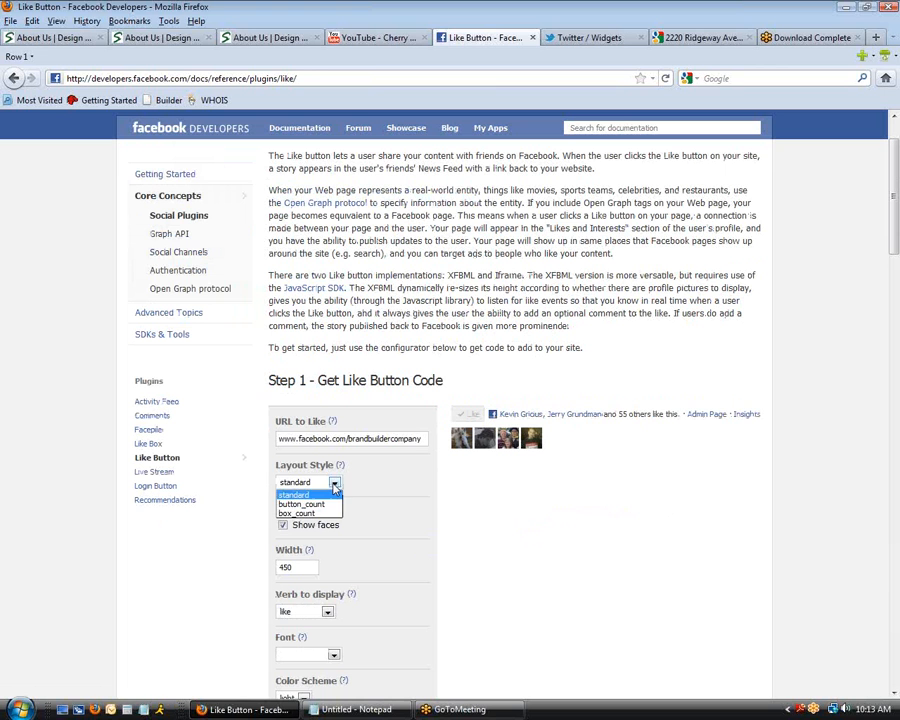
click(300, 495)
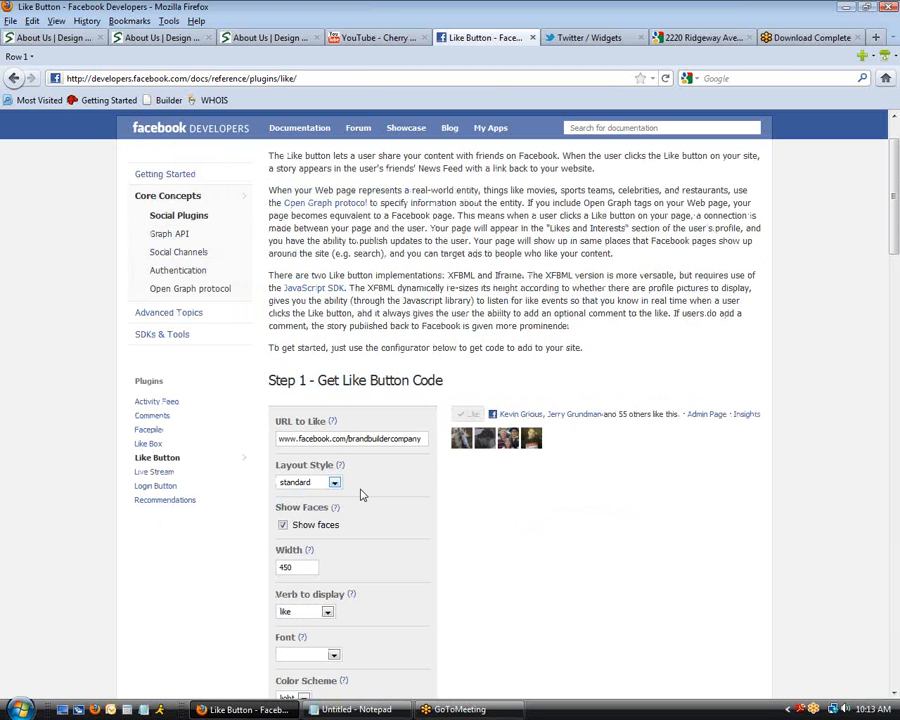
click(283, 525)
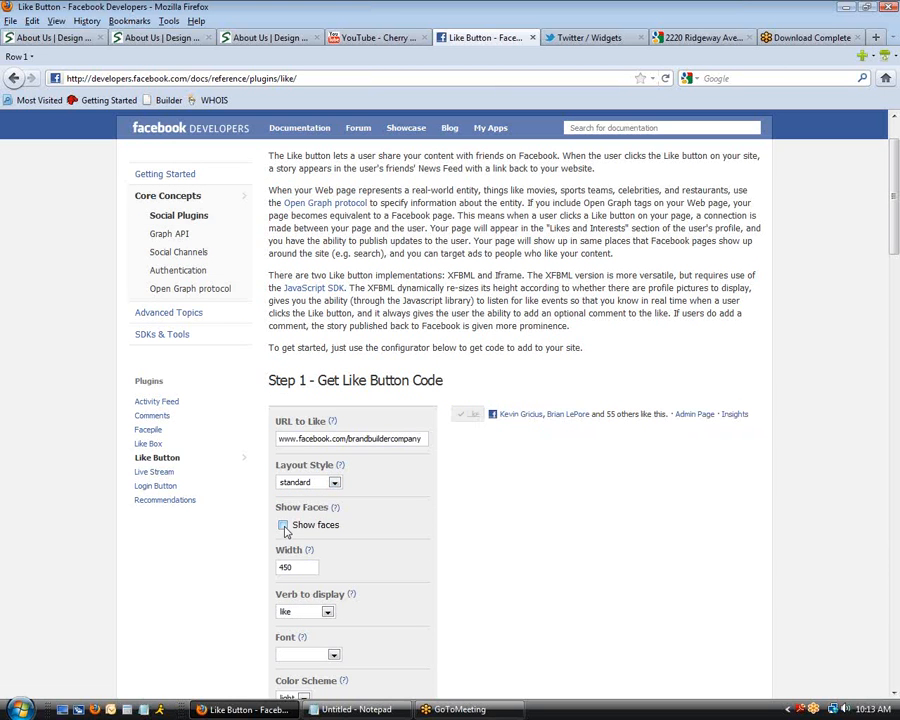
click(283, 525)
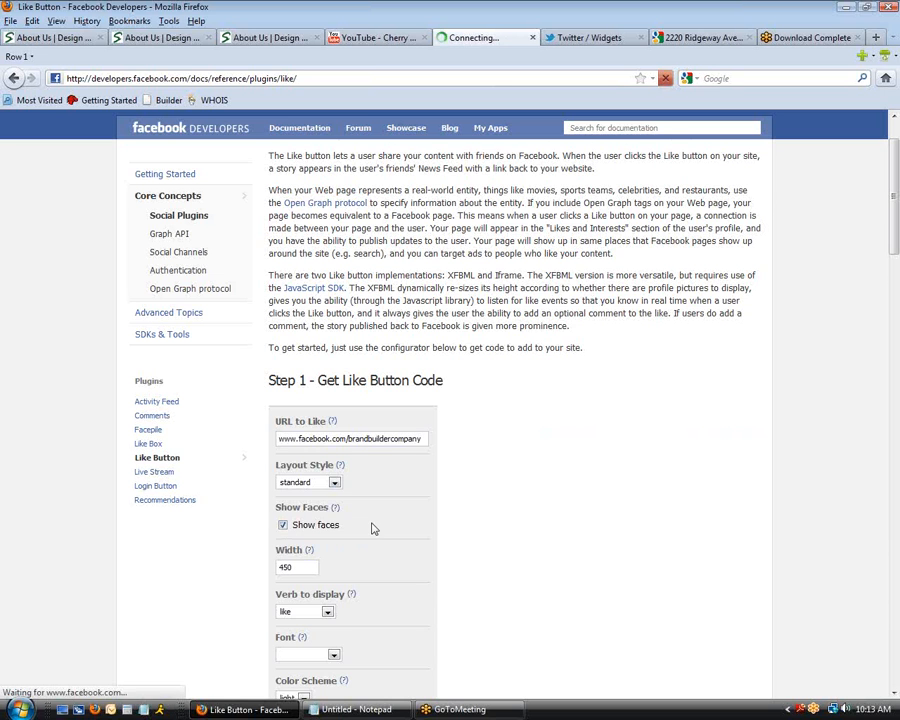
- Set the Like Button's width to 300
scroll(330, 524, down, 1)
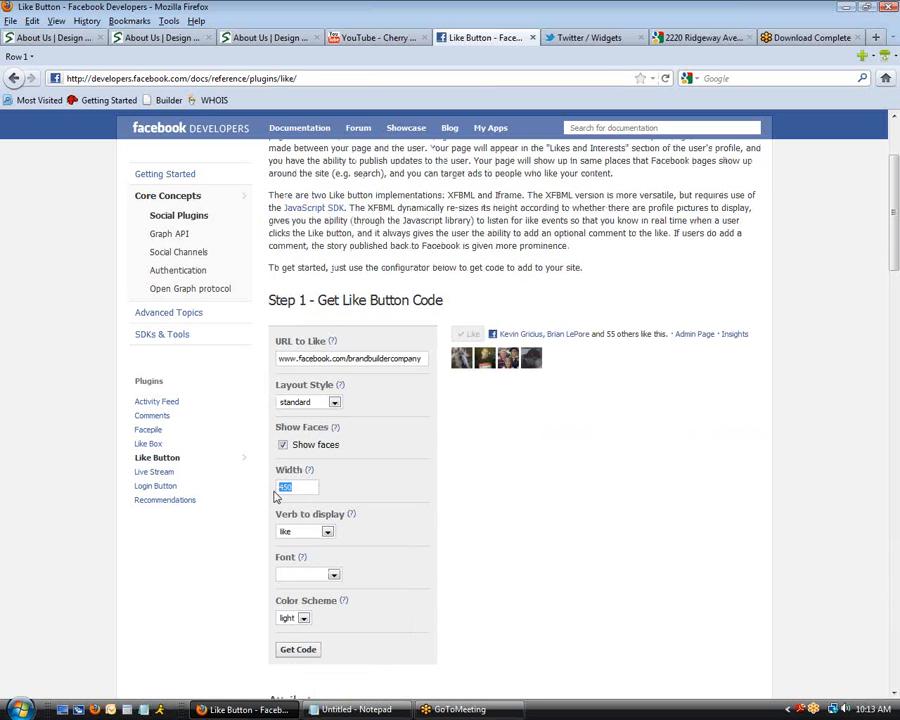
text(300)
click(358, 489)
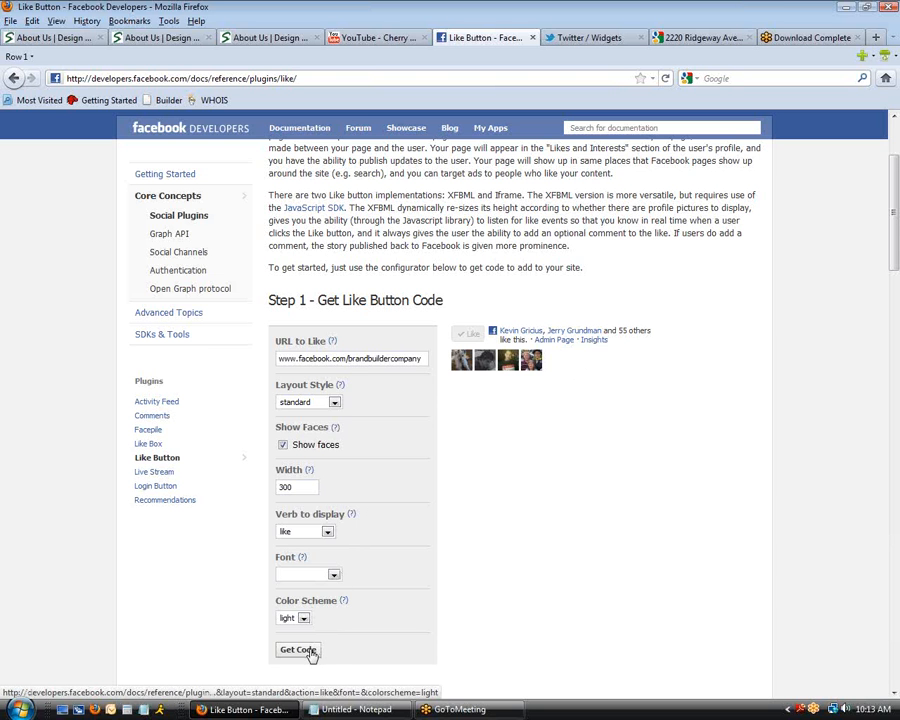
- Generate the Like Button code, copy the iframe version and close the code dialog
scroll(313, 648, down, 3)
click(300, 489)
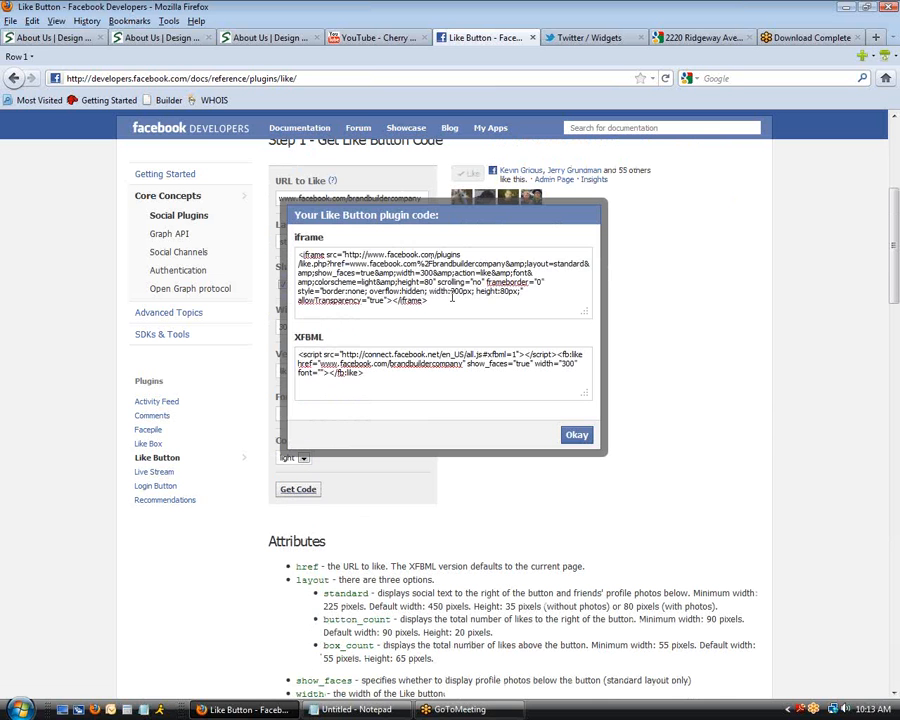
drag(428, 300, 270, 250)
key(ctrl+c)
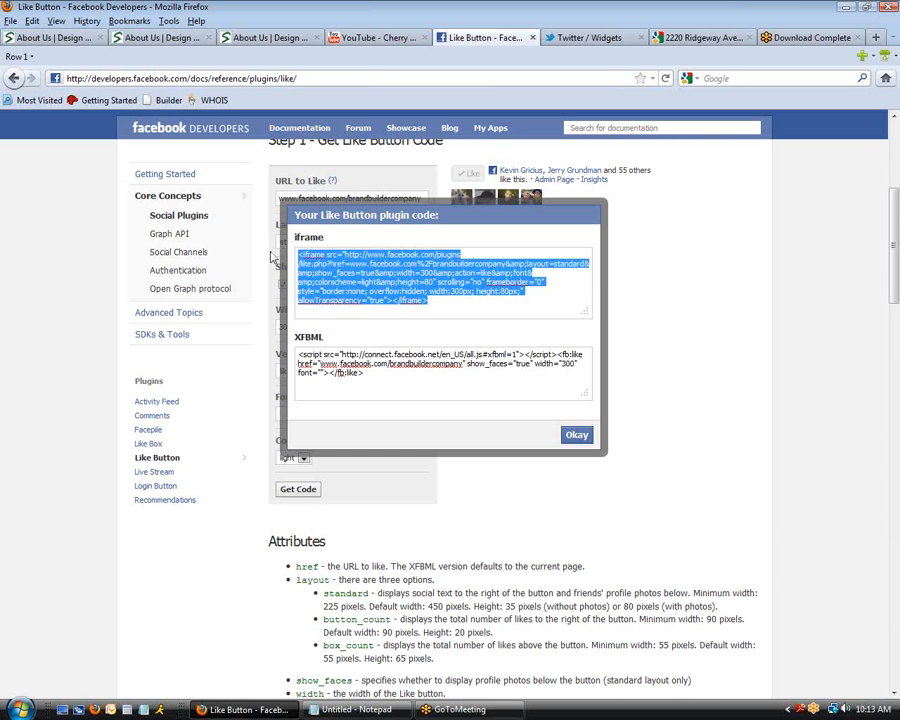
click(577, 434)
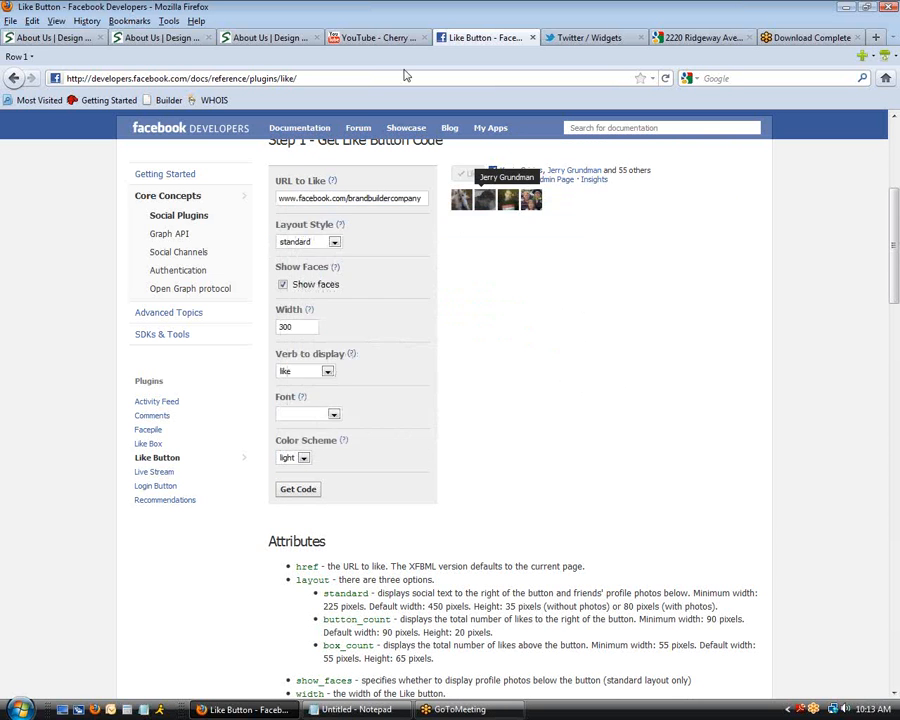
- Back in the page editor, insert an Embed Code module on a new line above the opening JJ's Cafe & Bistro paragraph
click(70, 40)
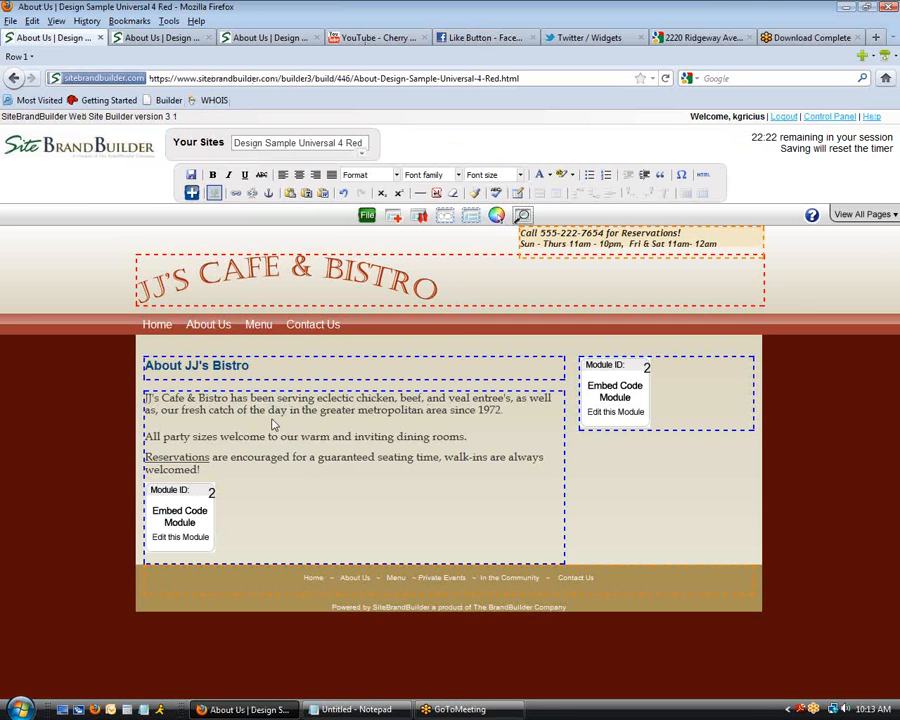
click(147, 398)
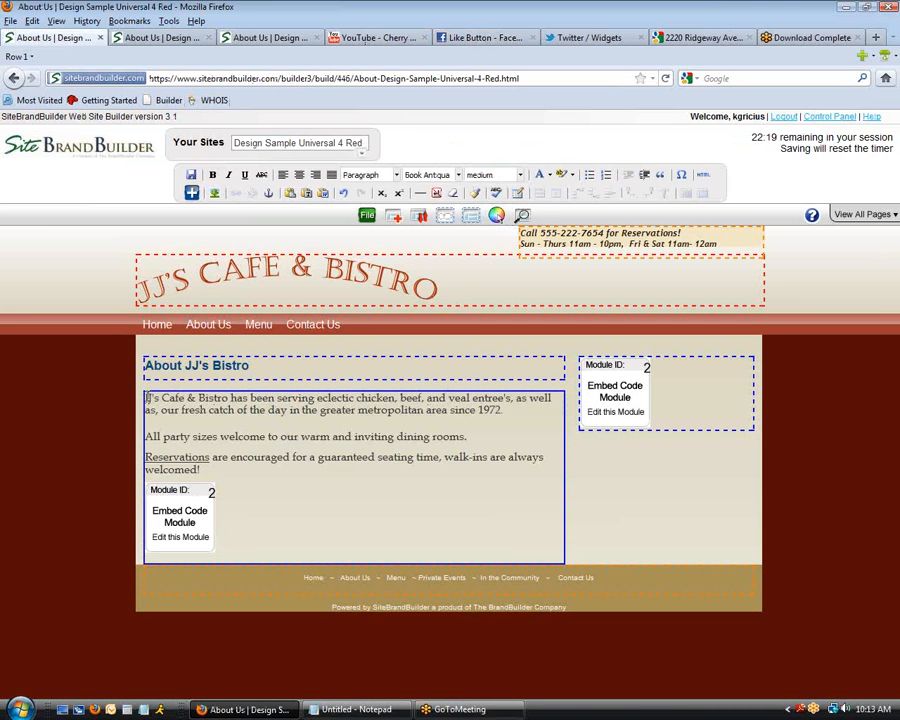
key(Return)
click(168, 400)
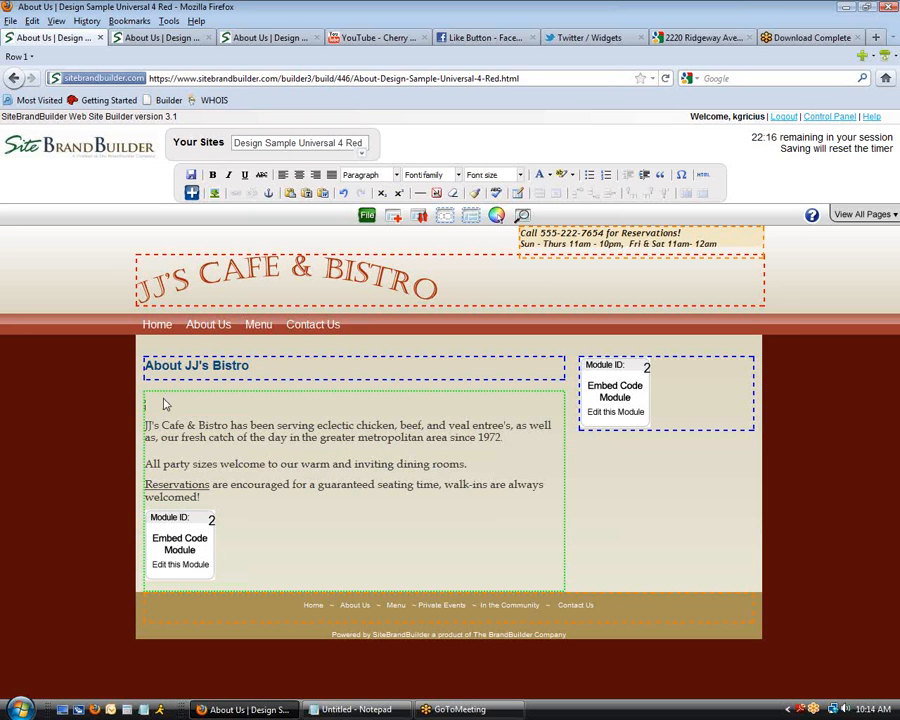
click(191, 193)
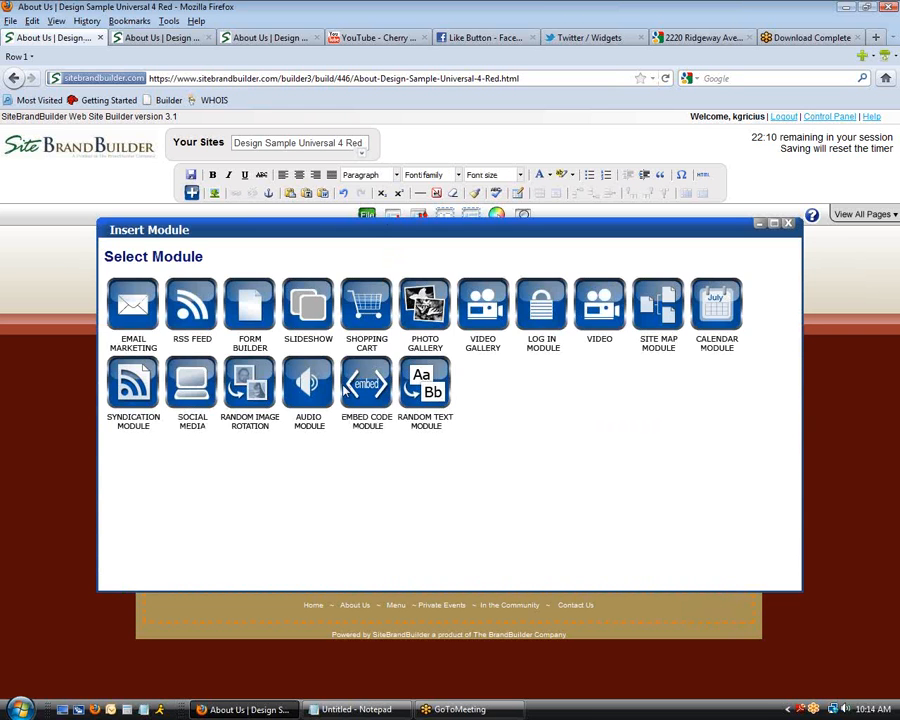
click(342, 380)
- Paste the Like Button iframe code into the Embed Code module above the opening paragraph, submit it and save the page
click(185, 454)
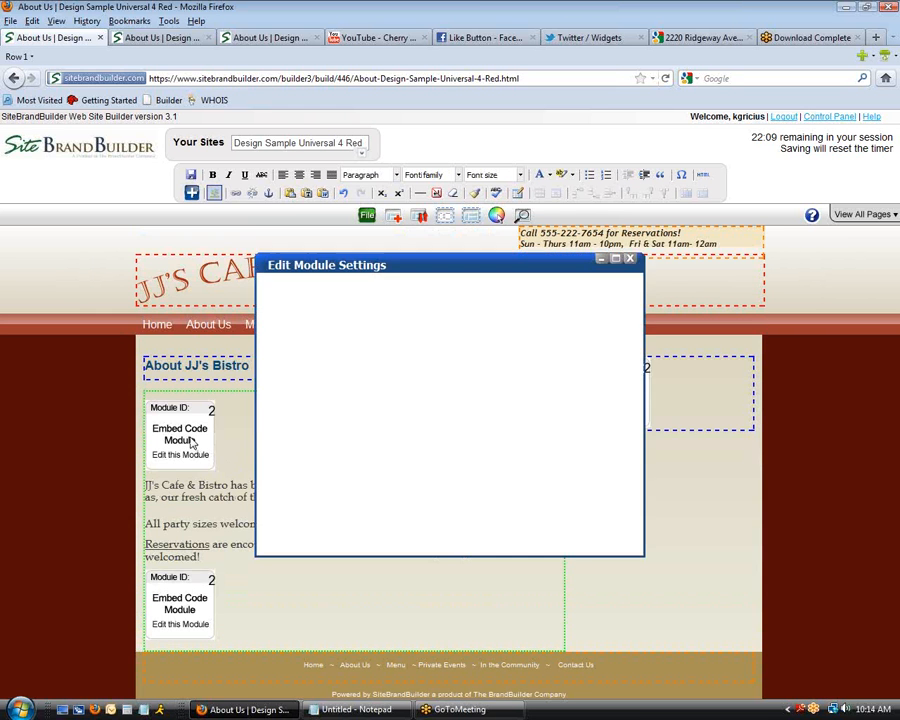
click(406, 350)
key(ctrl+v)
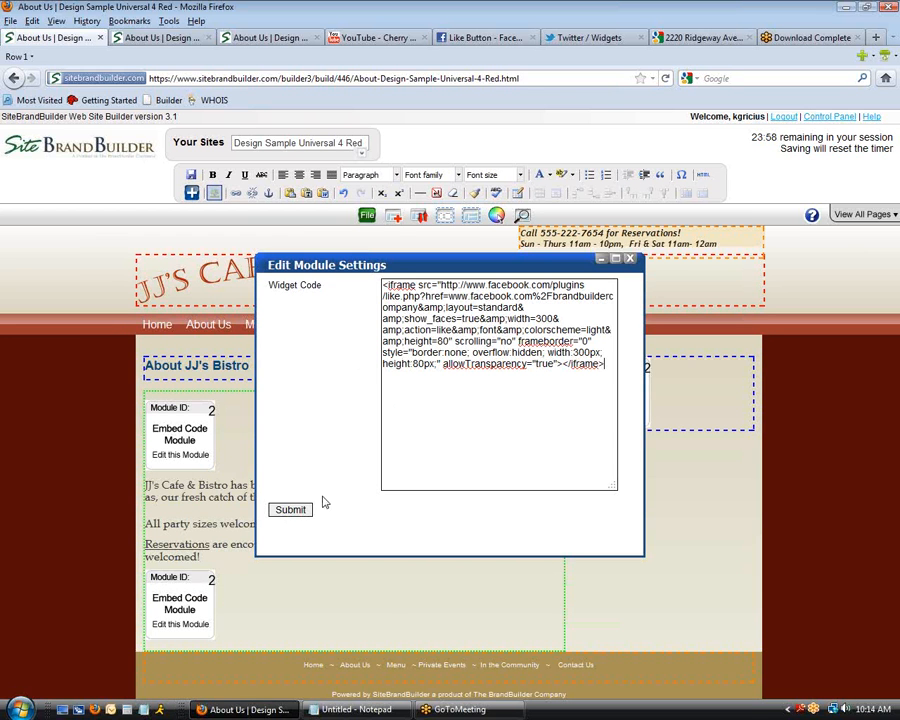
click(290, 509)
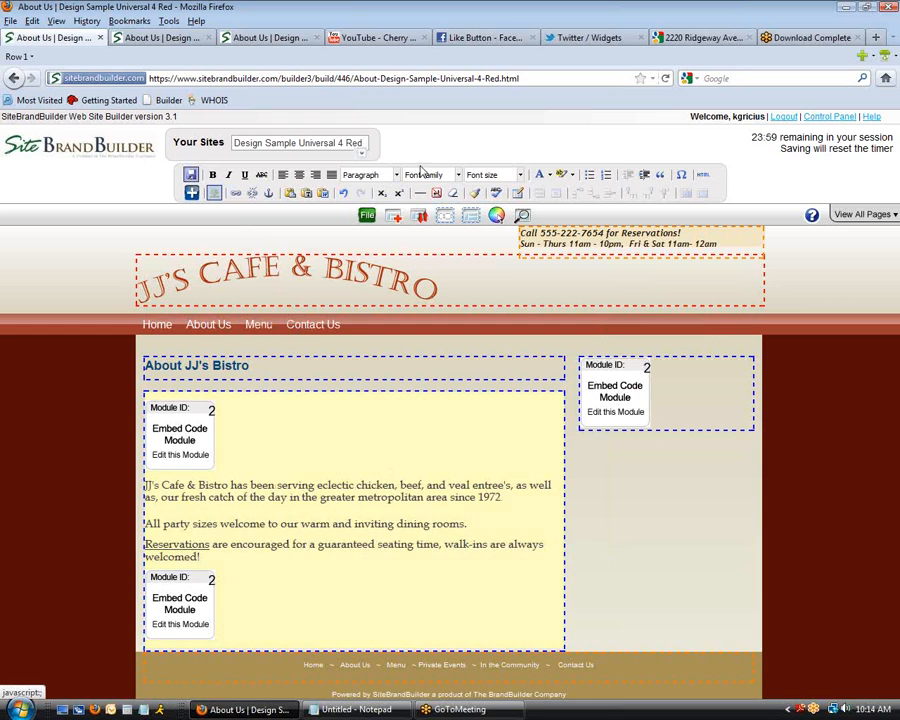
- Preview the About Us page to check the Like Button, and close the preview pages
click(521, 215)
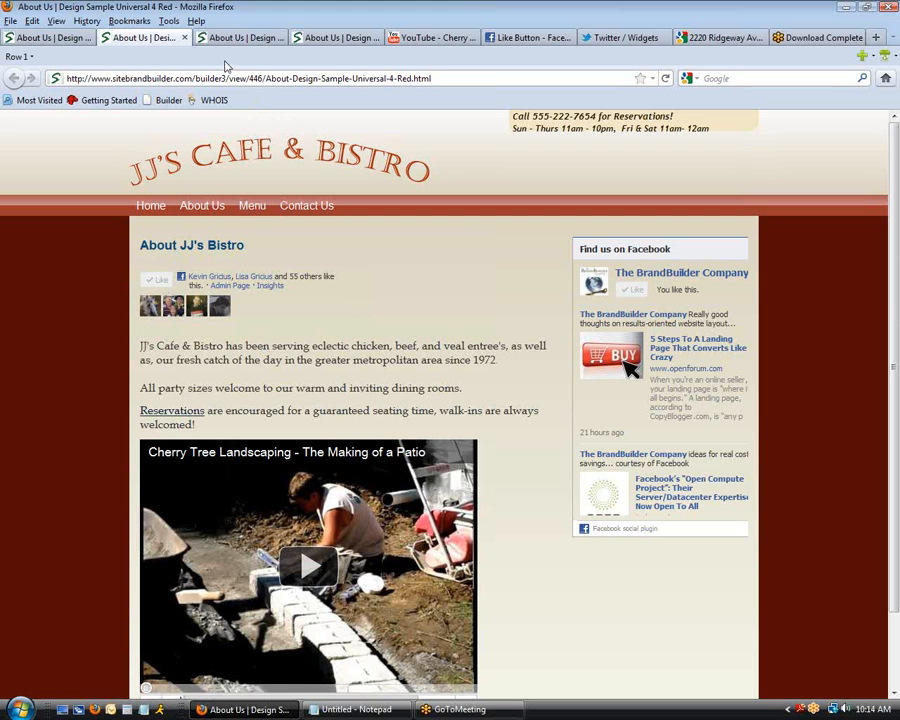
click(186, 38)
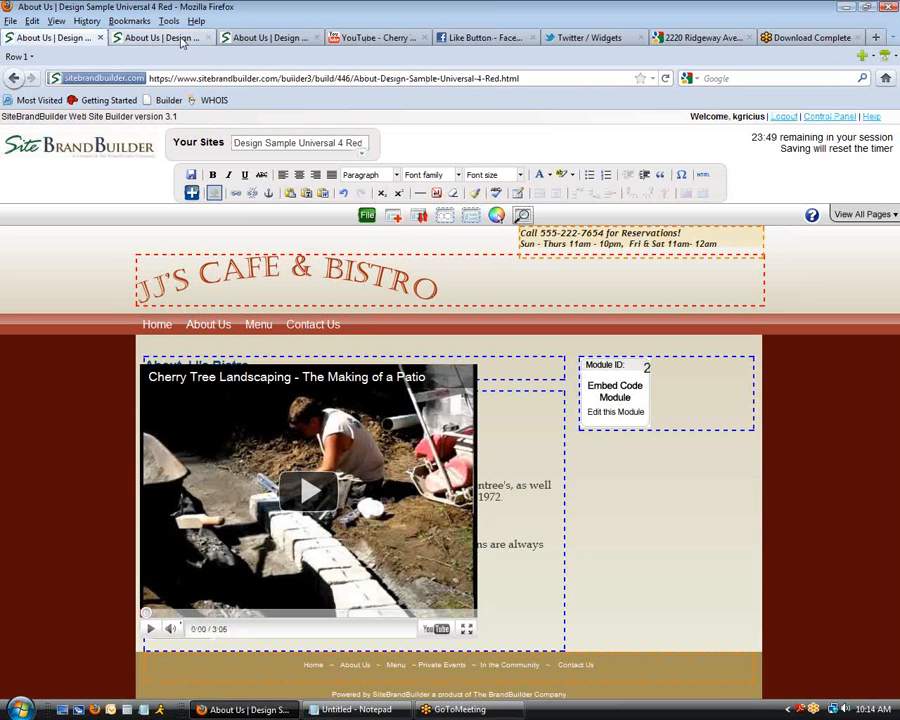
click(196, 38)
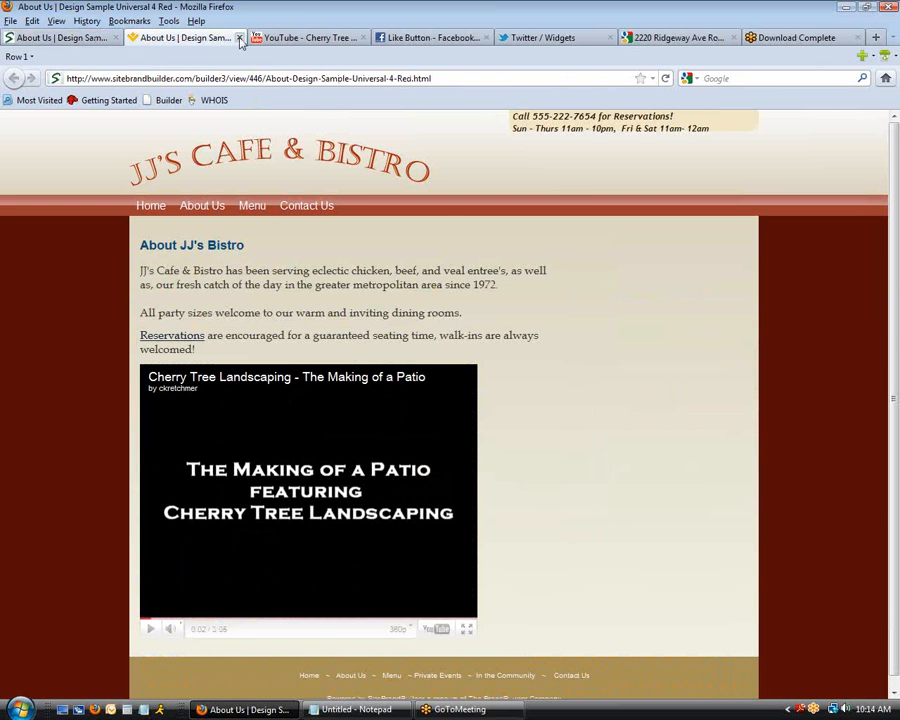
click(240, 38)
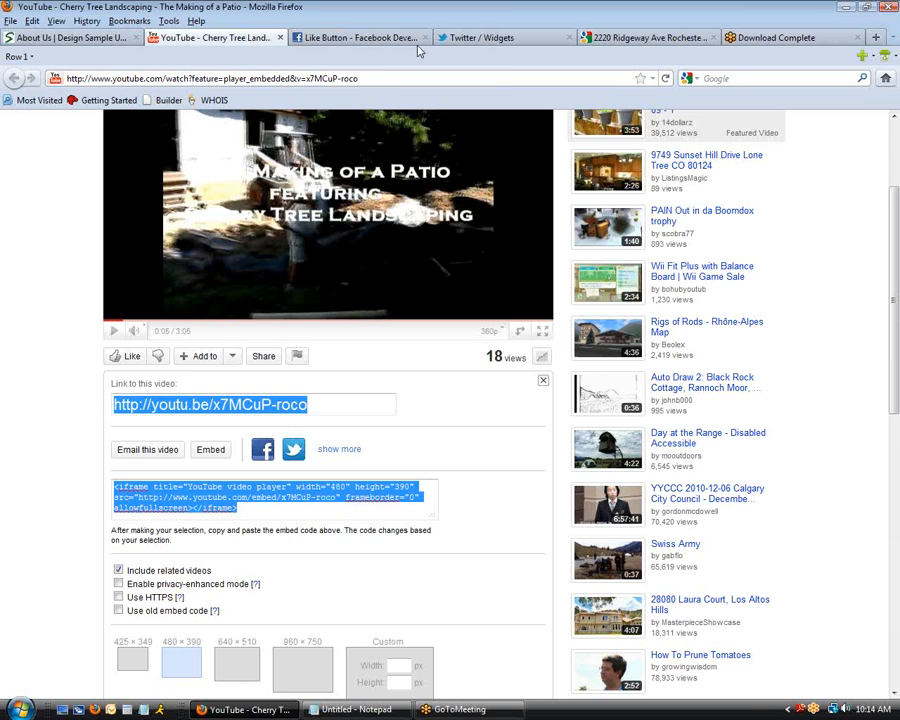
- In the page editor, insert a second Embed Code module below the existing one in the side column
click(72, 38)
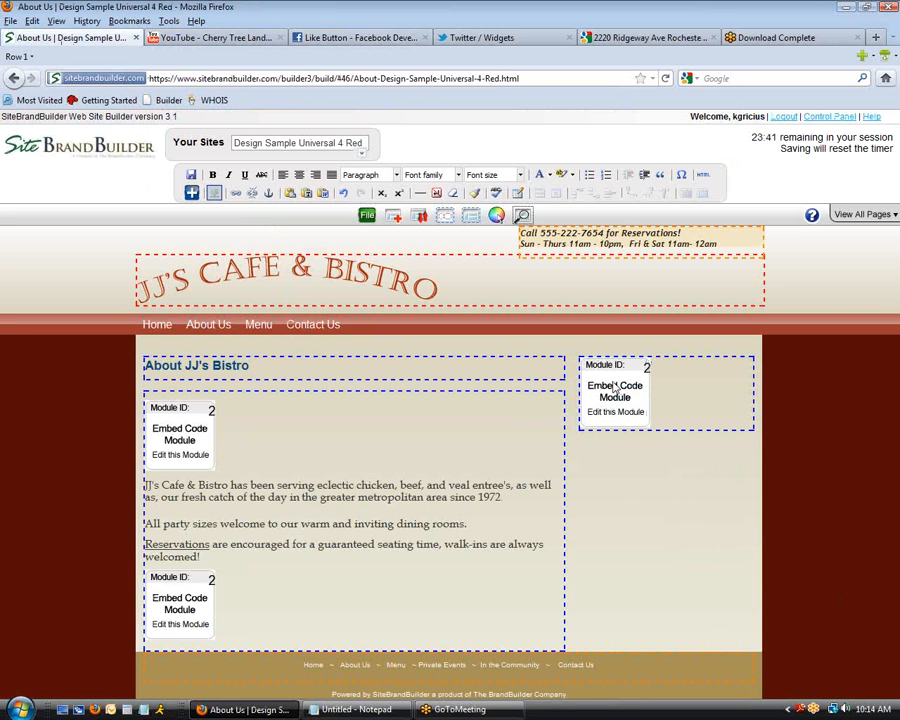
click(675, 416)
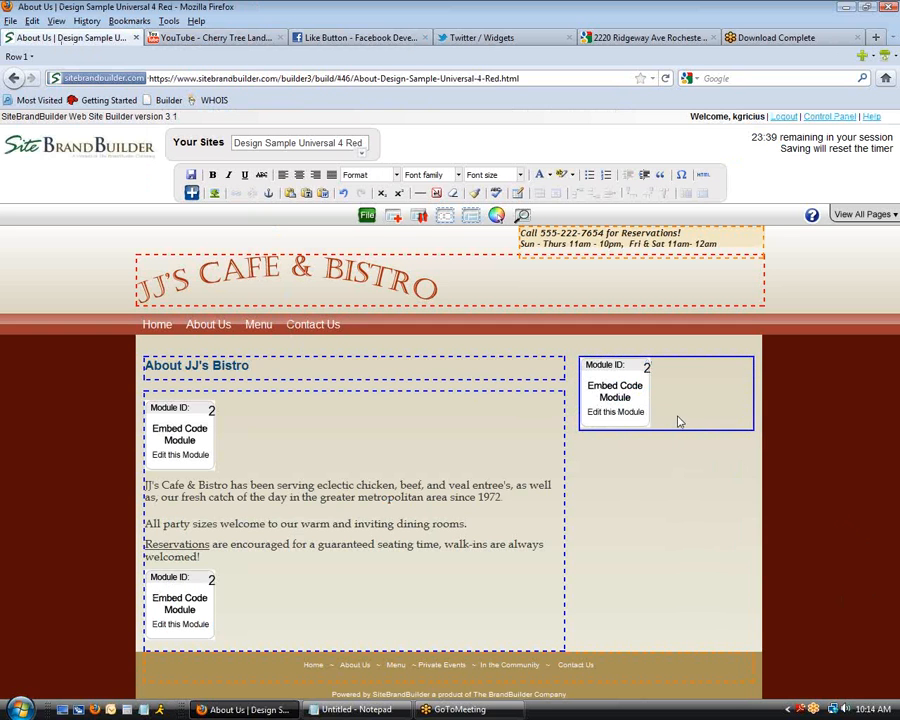
click(668, 417)
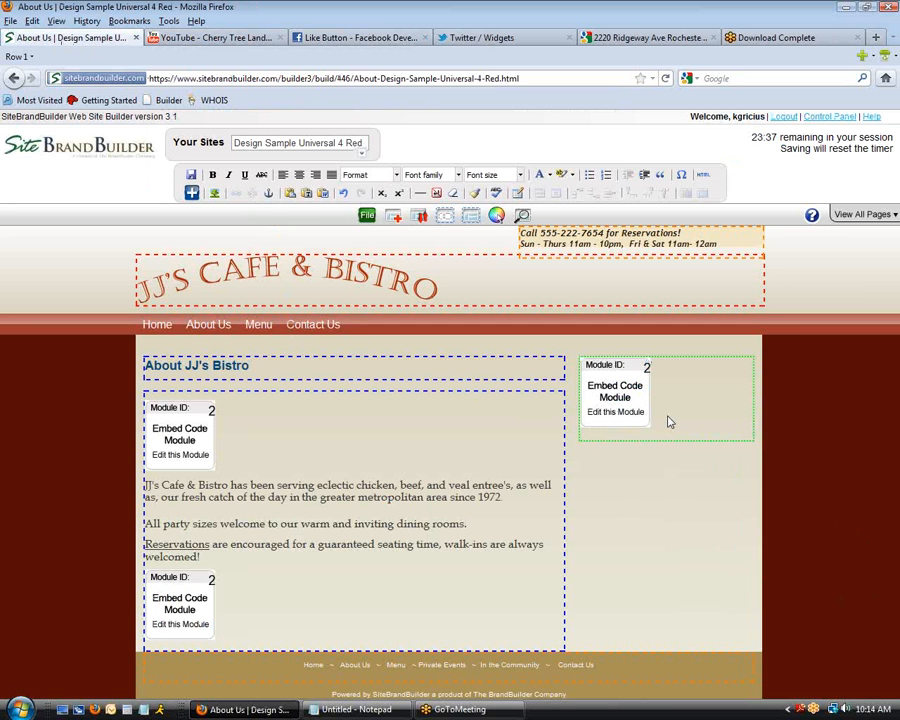
key(Return)
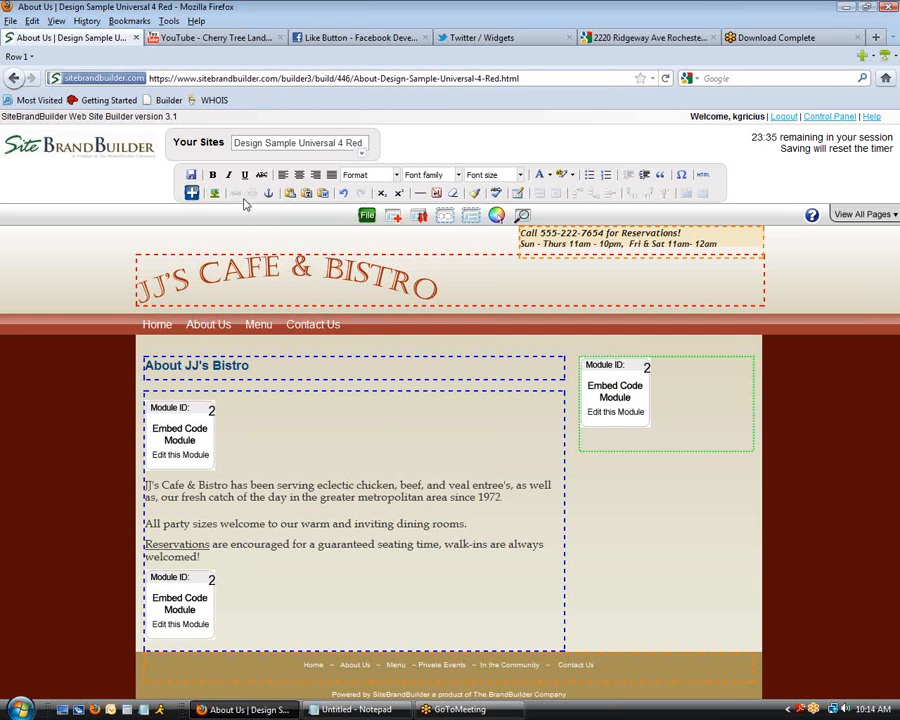
click(191, 192)
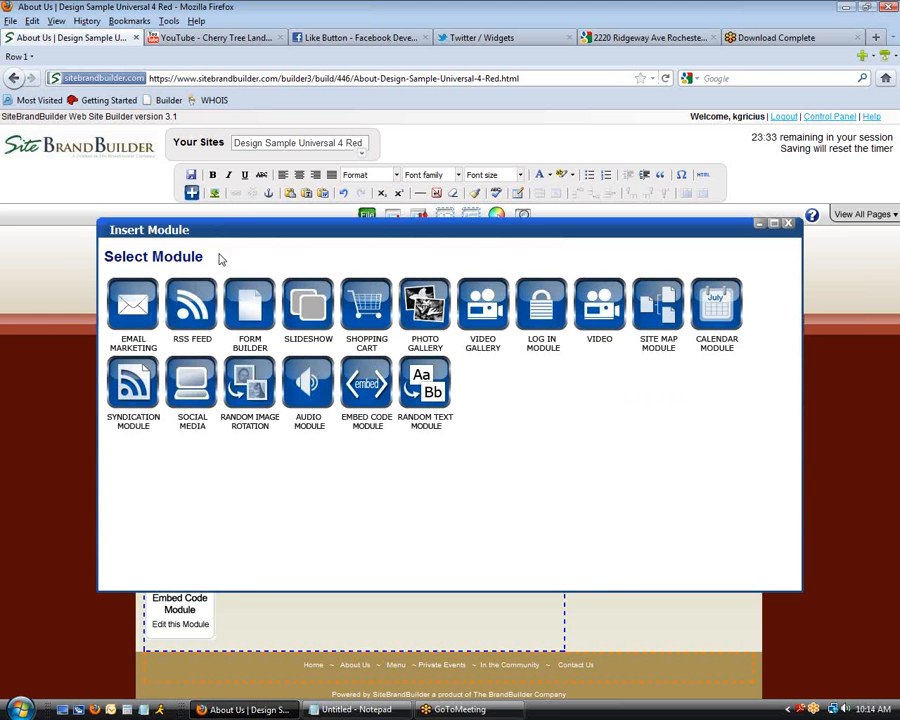
click(365, 378)
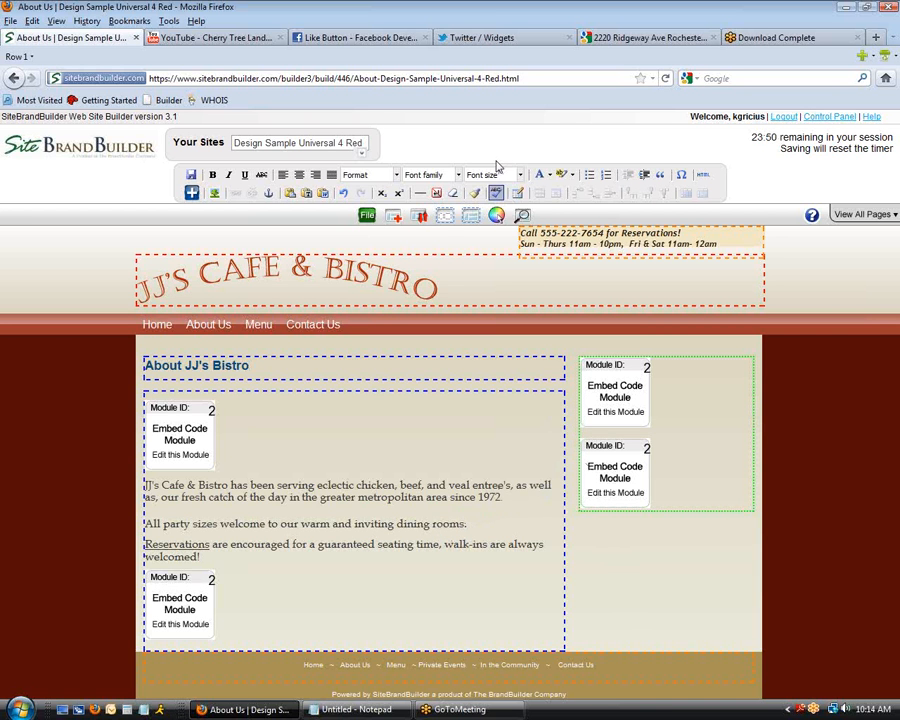
- On Twitter's Widgets page, open the Profile Widget for My Website
click(504, 41)
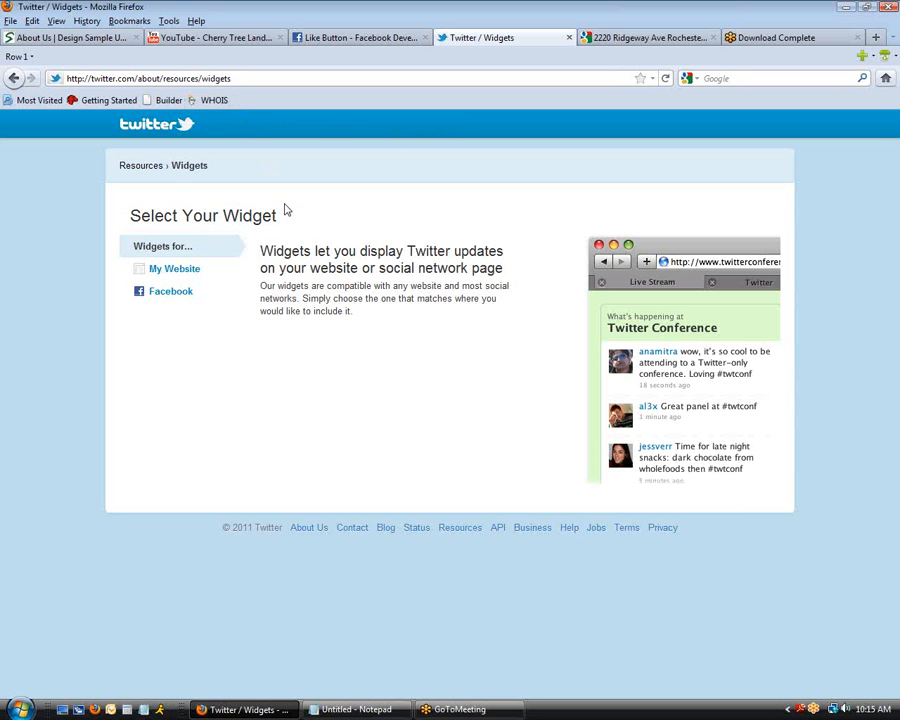
click(192, 273)
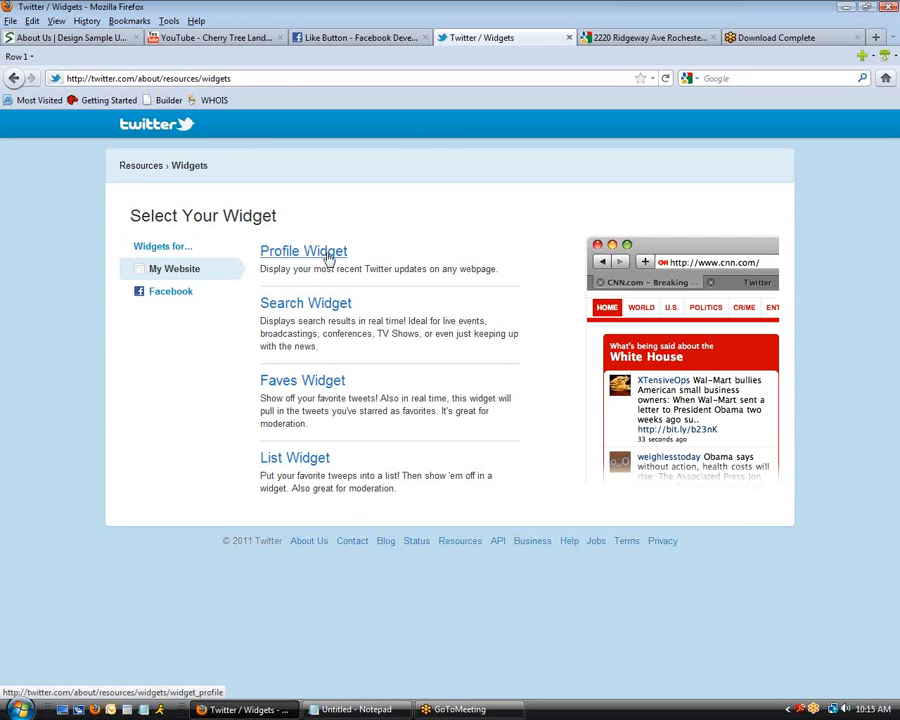
click(328, 256)
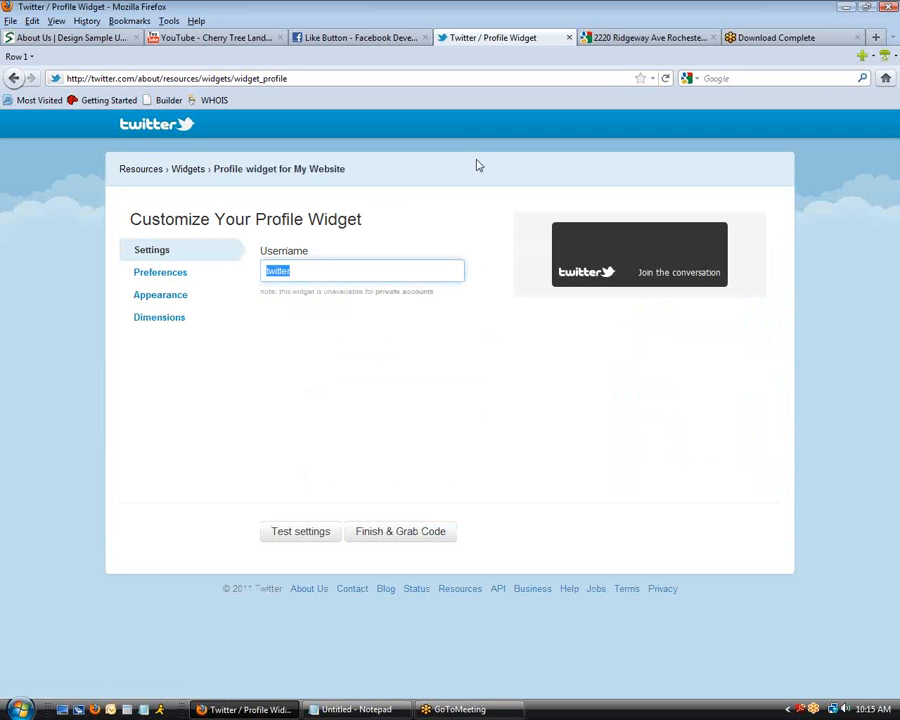
- Set the profile widget's username to BrandBuilderCo and test the widget settings
text(BrandBuilderCo)
click(494, 323)
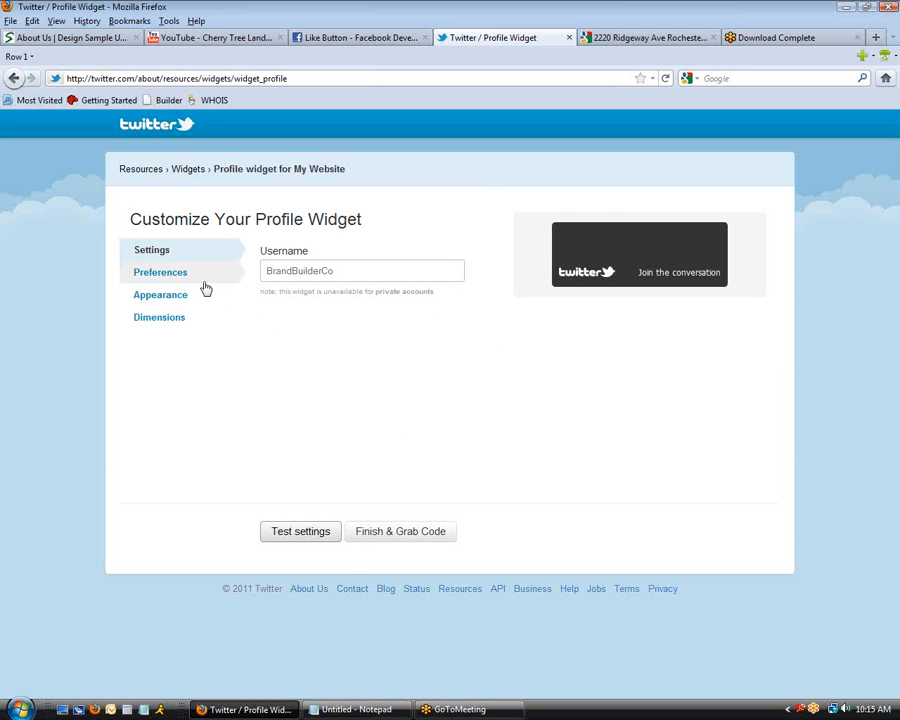
click(396, 268)
click(296, 538)
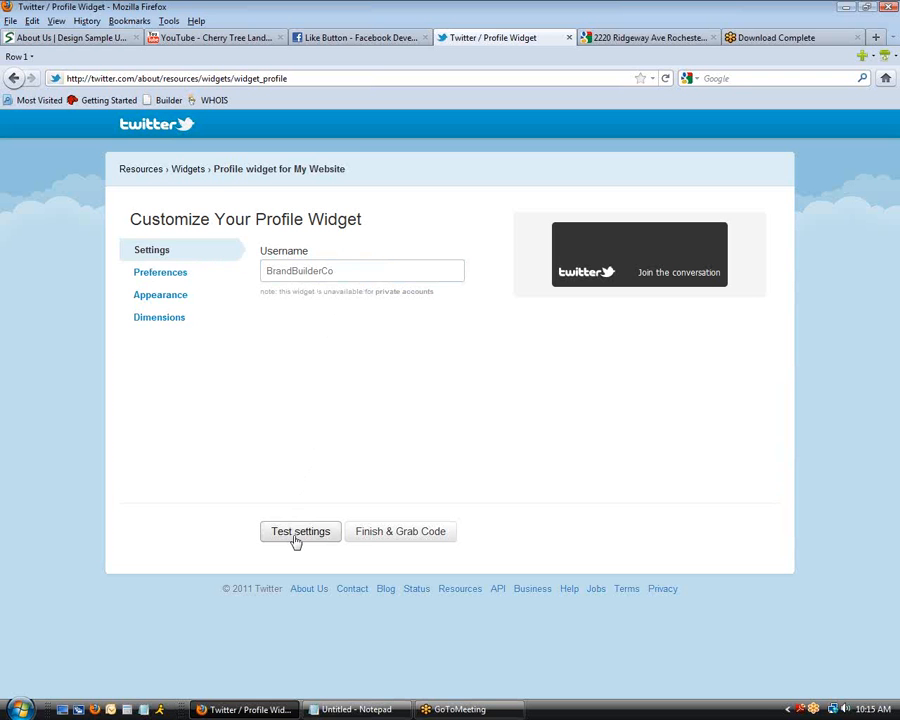
click(178, 280)
click(162, 256)
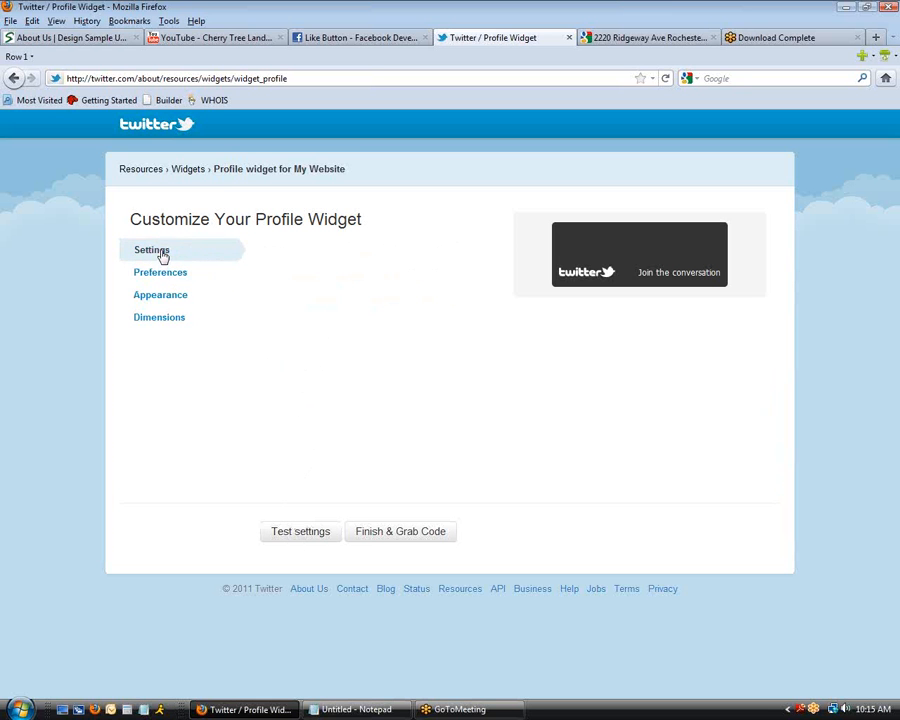
click(281, 532)
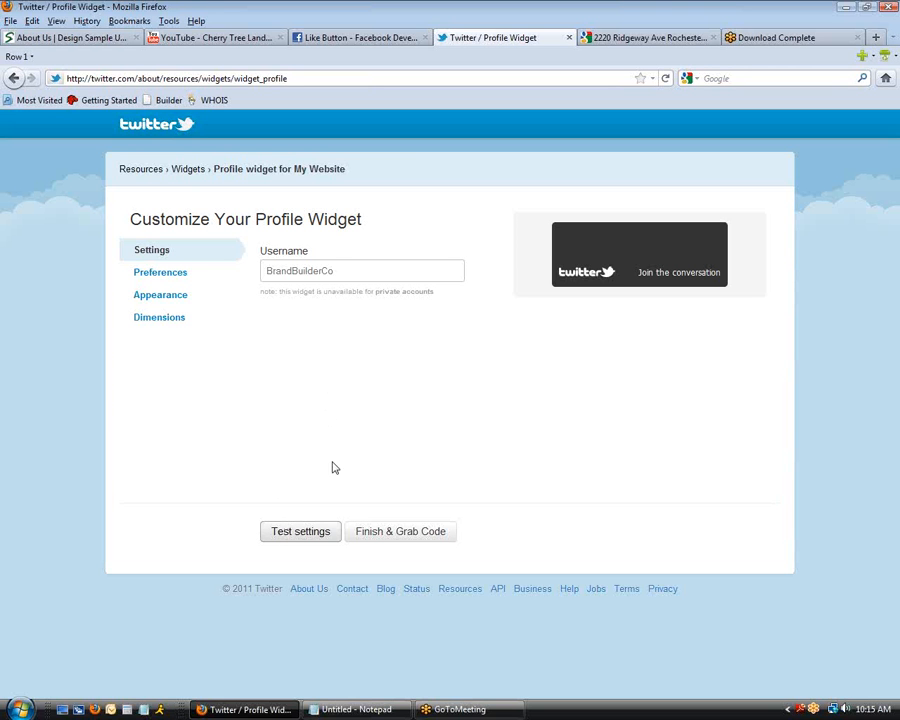
click(342, 269)
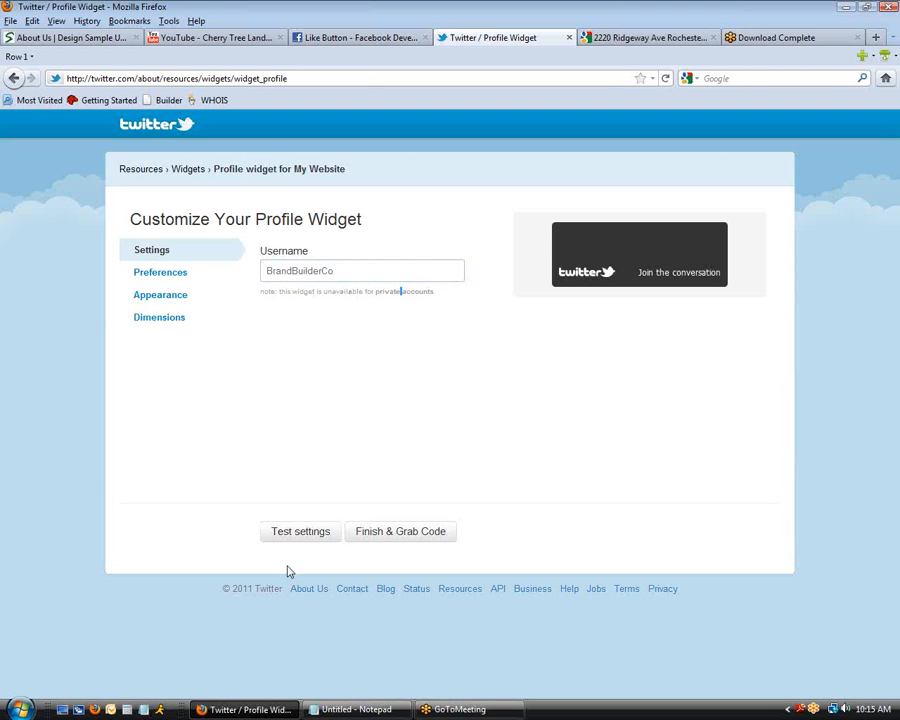
click(304, 532)
- Finish the Twitter profile widget and copy its entire generated embed code
click(384, 534)
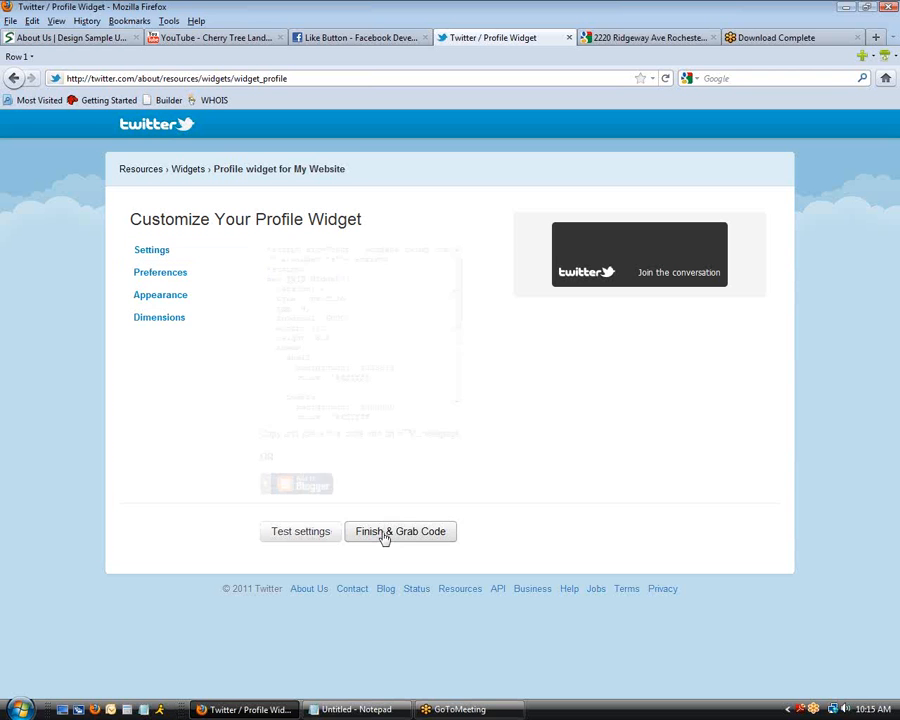
drag(268, 245, 422, 432)
key(ctrl+c)
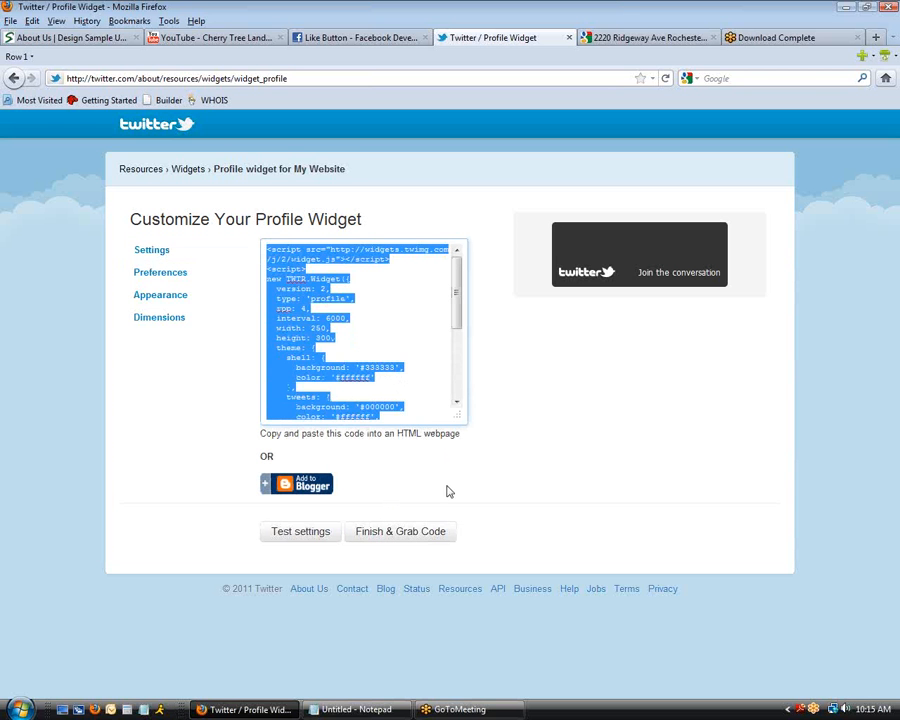
drag(457, 298, 458, 417)
click(369, 418)
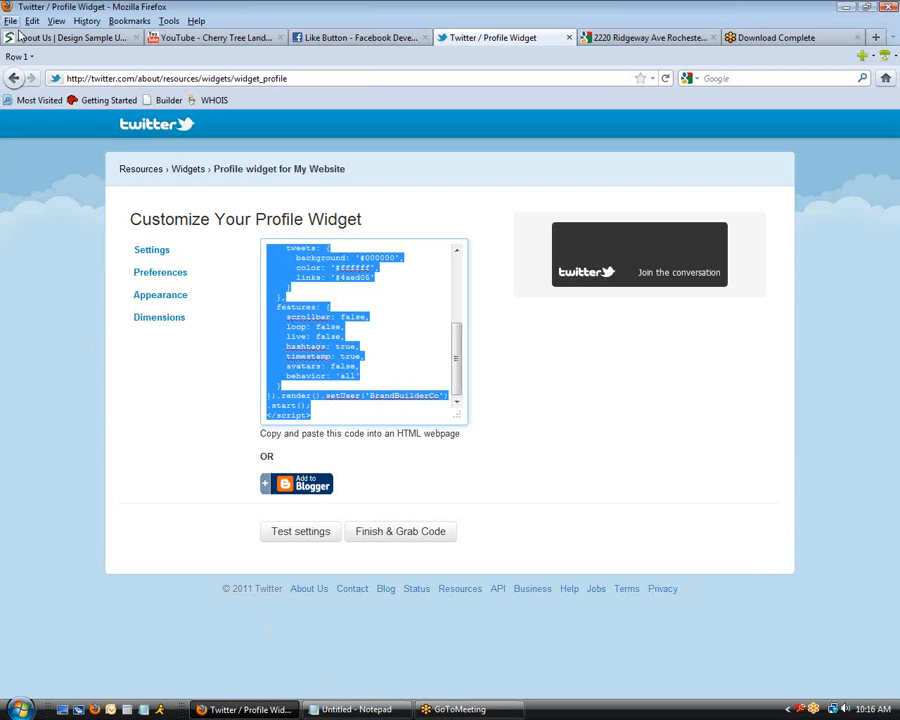
- Paste the Twitter widget code into the second Embed Code module in the side column, submit it and save the page
click(70, 37)
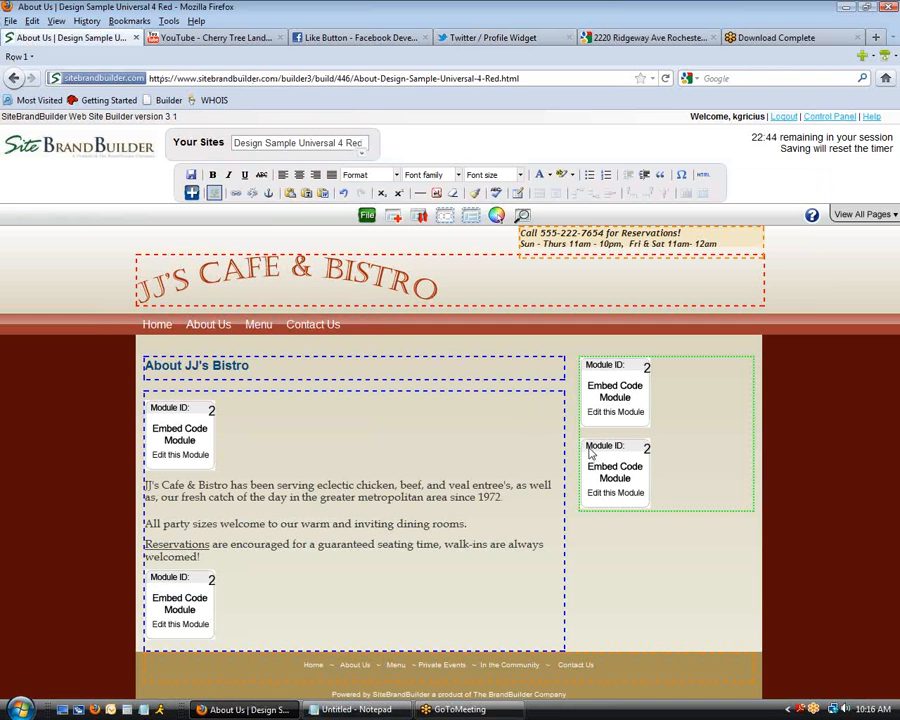
click(605, 470)
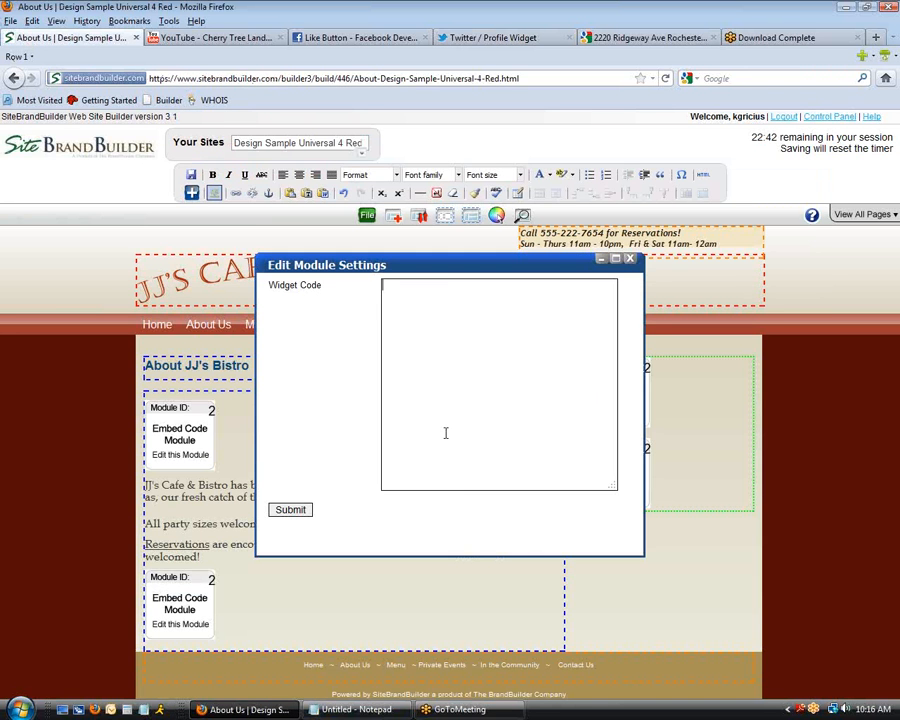
click(446, 432)
key(ctrl+v)
click(292, 510)
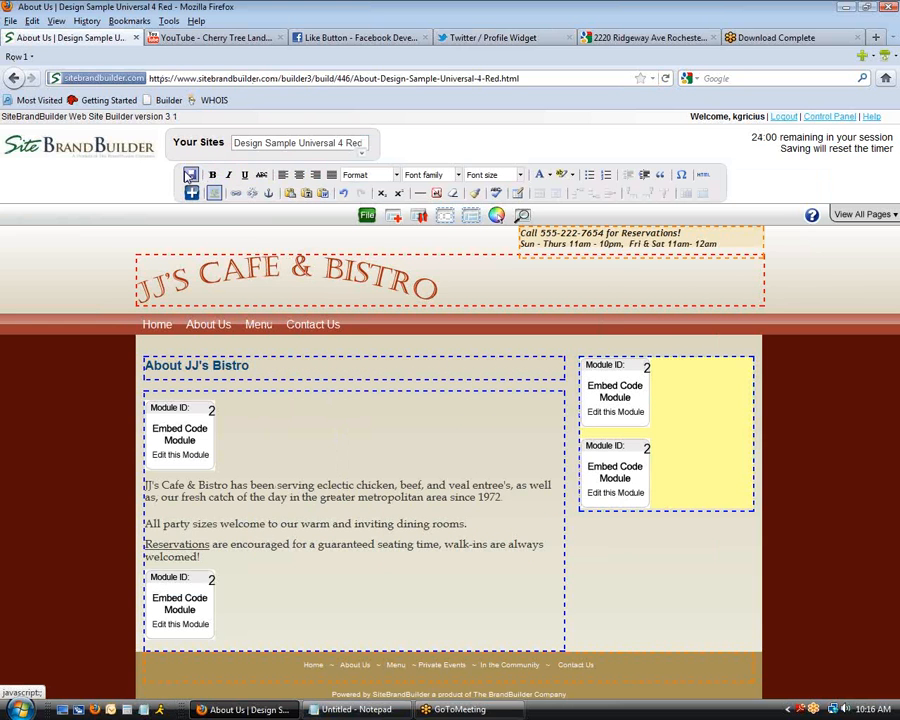
- Preview the About Us page to check the Twitter widget in the side column, and close the preview
click(521, 216)
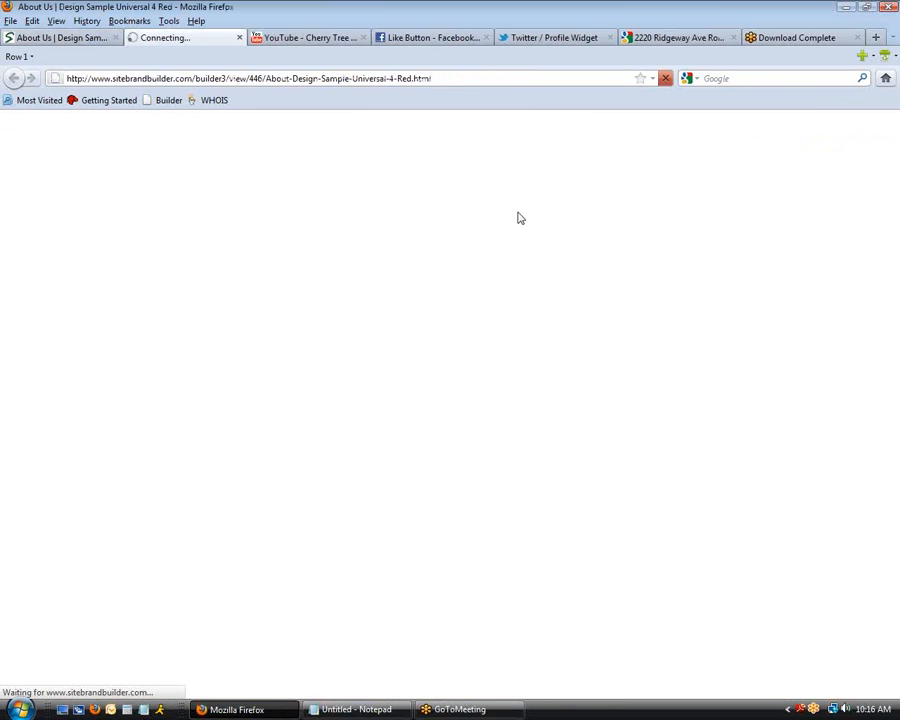
scroll(577, 308, down, 2)
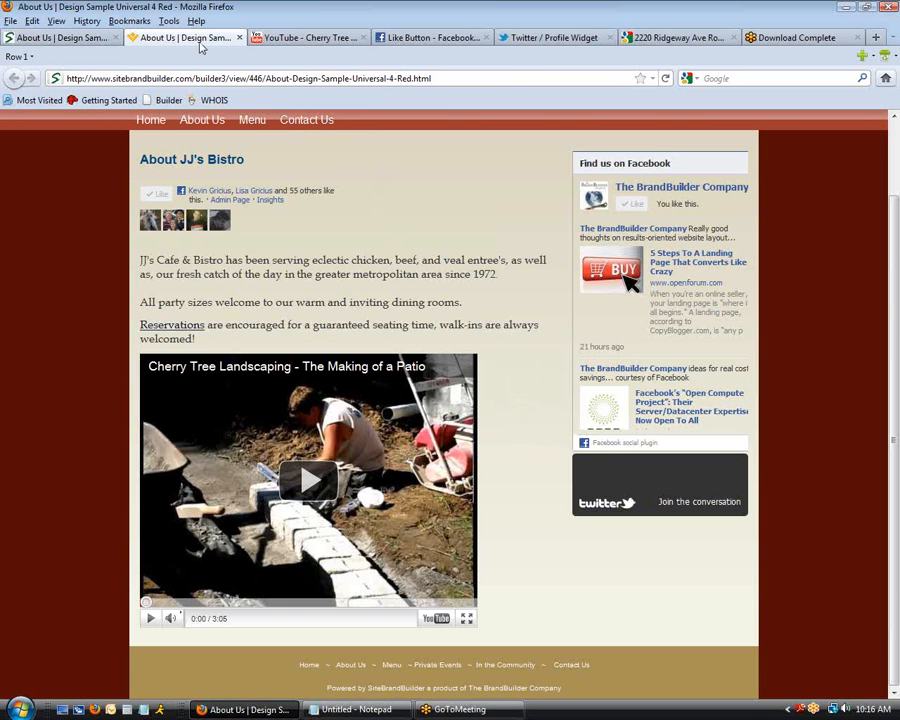
click(239, 37)
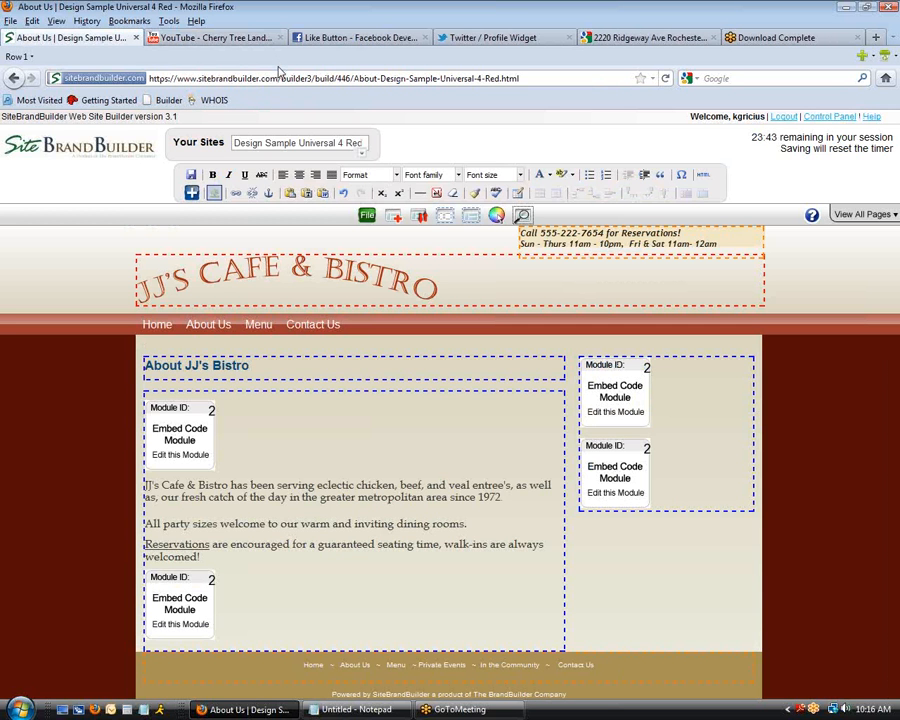
- Replace the YouTube video module below the reservations paragraph with a new Embed Code module
click(181, 605)
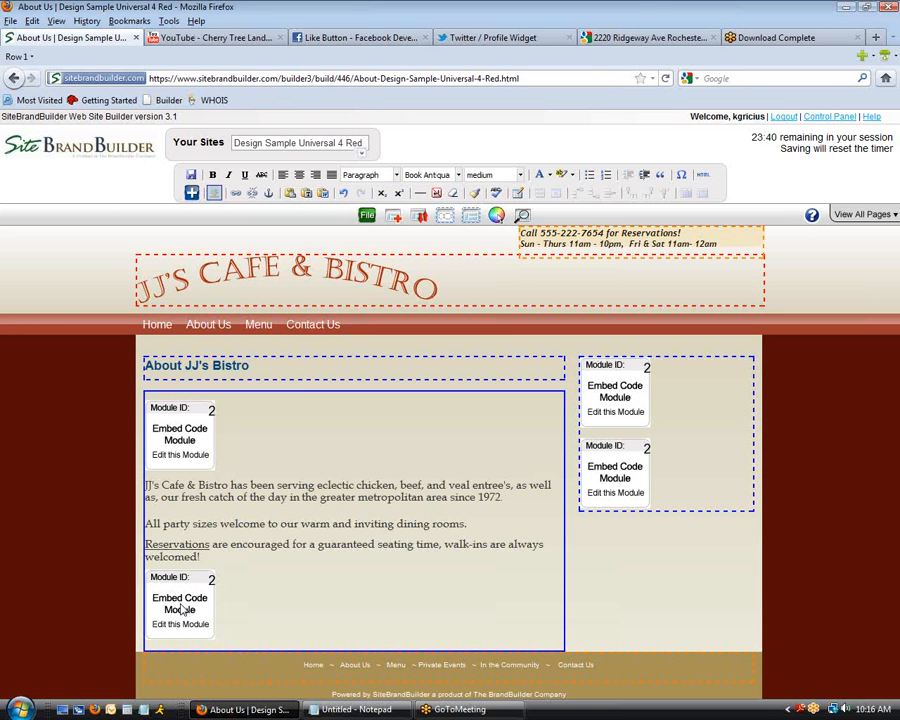
key(Delete)
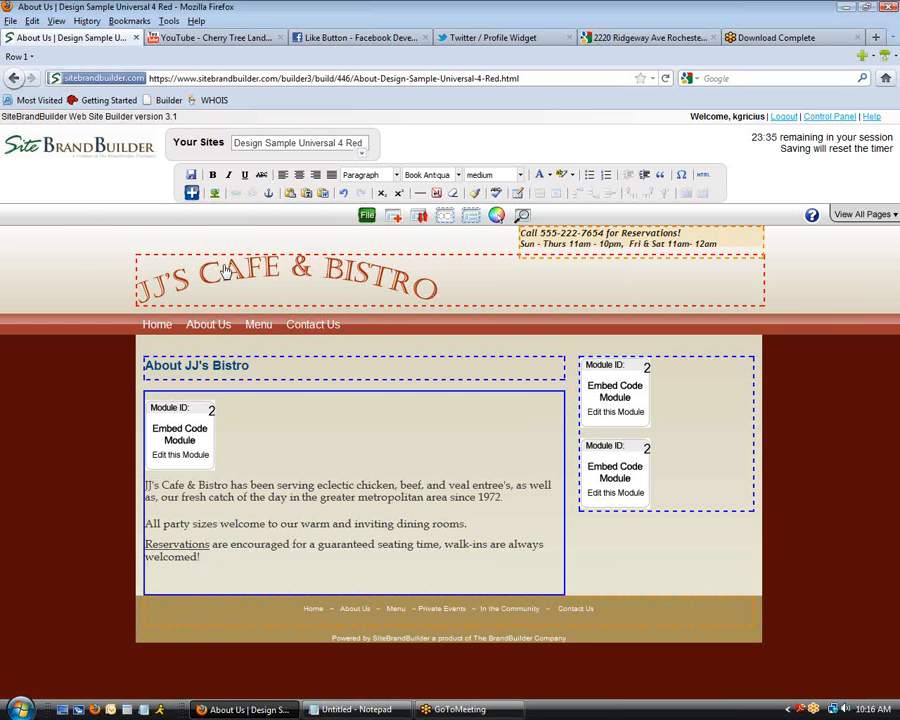
click(192, 193)
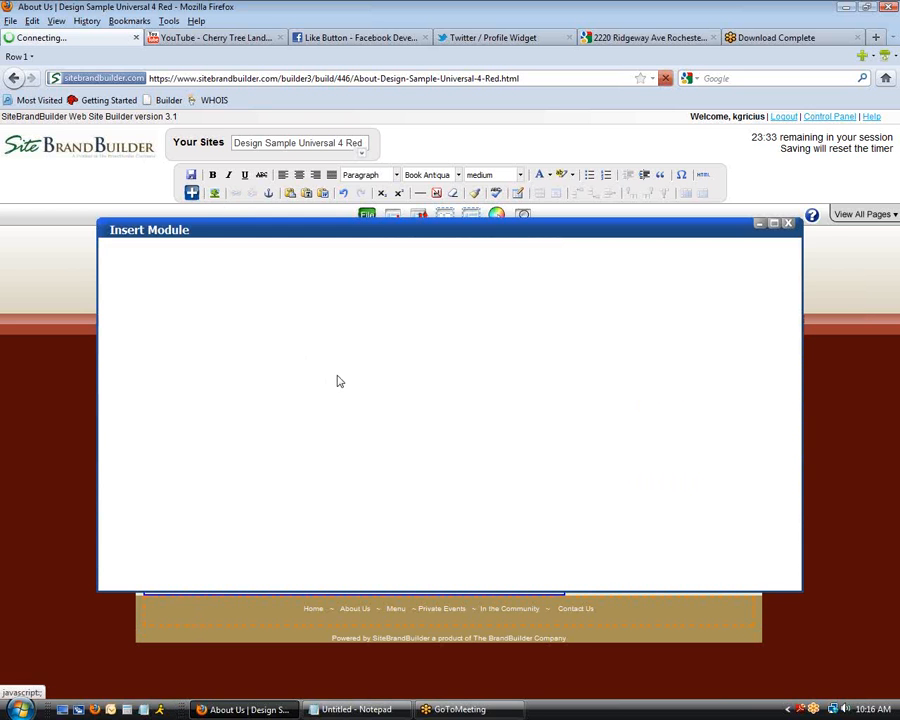
click(378, 387)
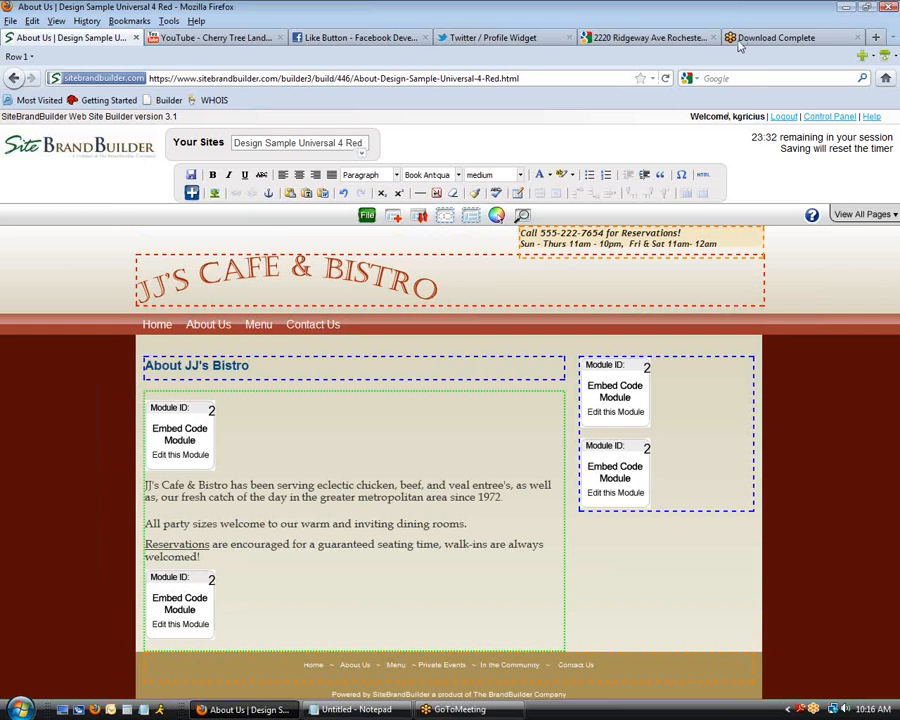
- In Google Maps, customize the embedded map of the displayed address, copy its full embed HTML and close the customization window
click(665, 38)
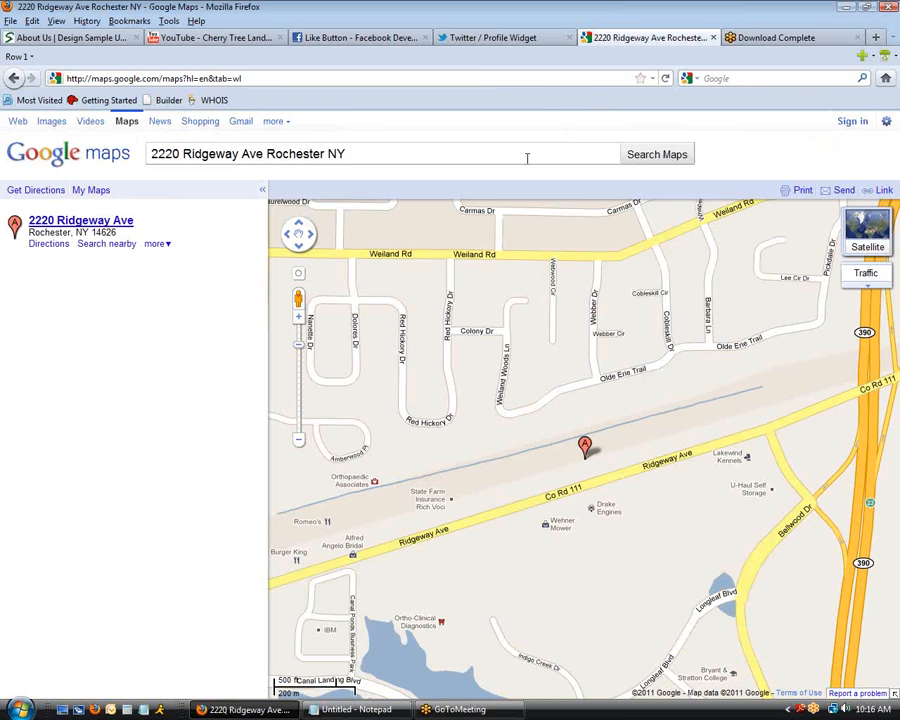
click(884, 191)
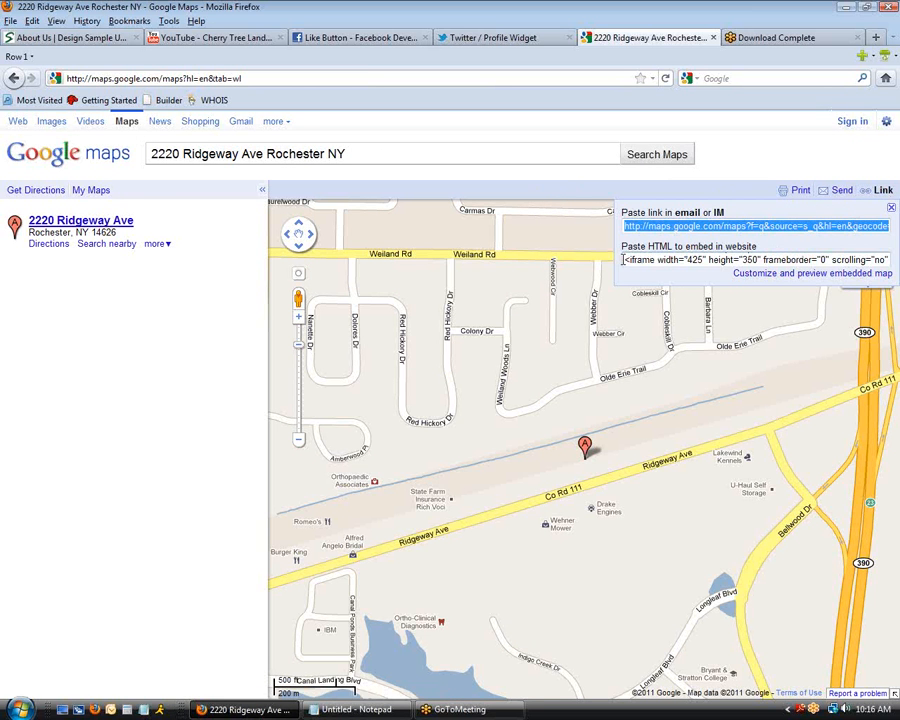
drag(623, 260, 888, 260)
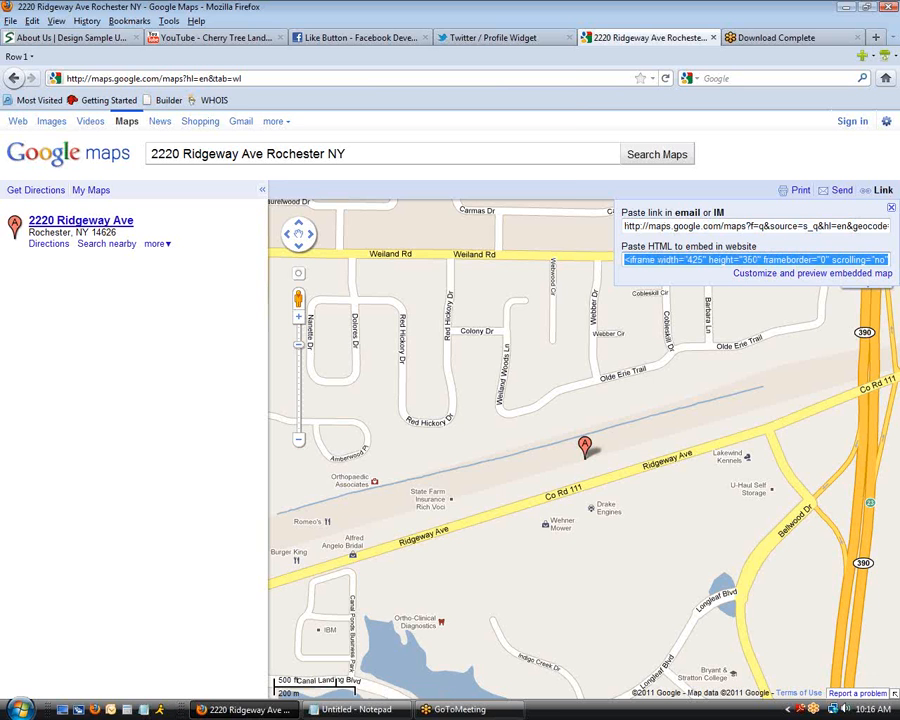
click(815, 276)
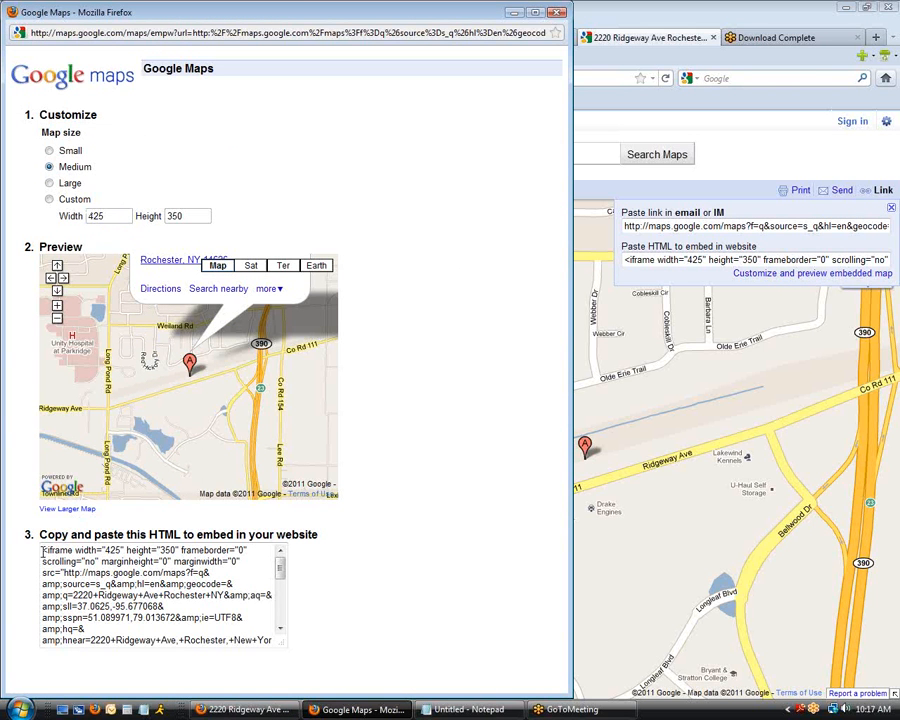
drag(42, 551, 219, 672)
key(ctrl+c)
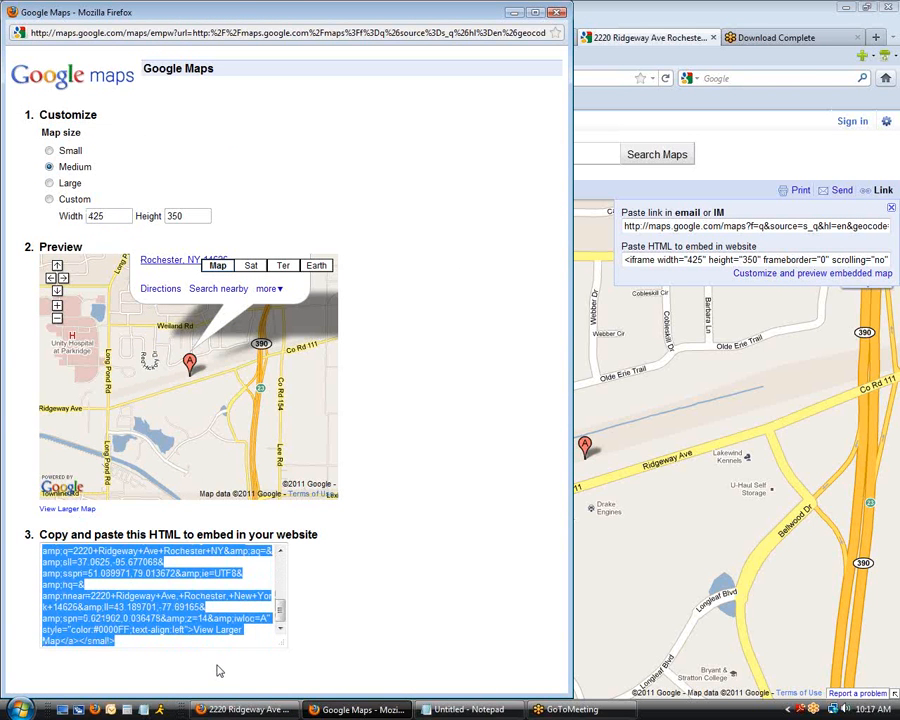
click(557, 14)
- Paste the Google Maps code into the Embed Code module below the reservations paragraph, submit it and save the page
click(100, 38)
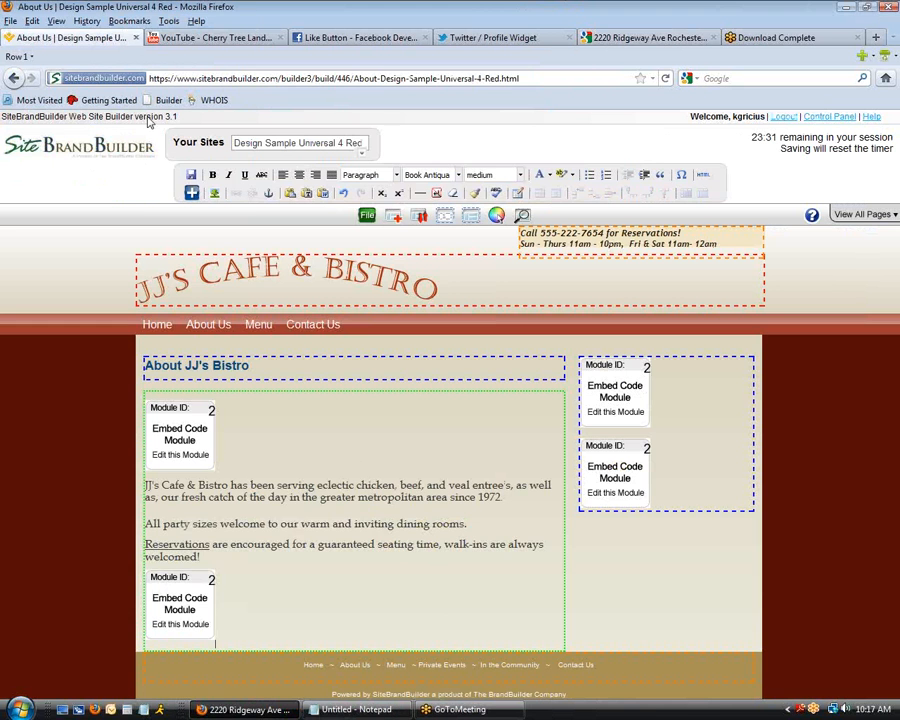
click(178, 613)
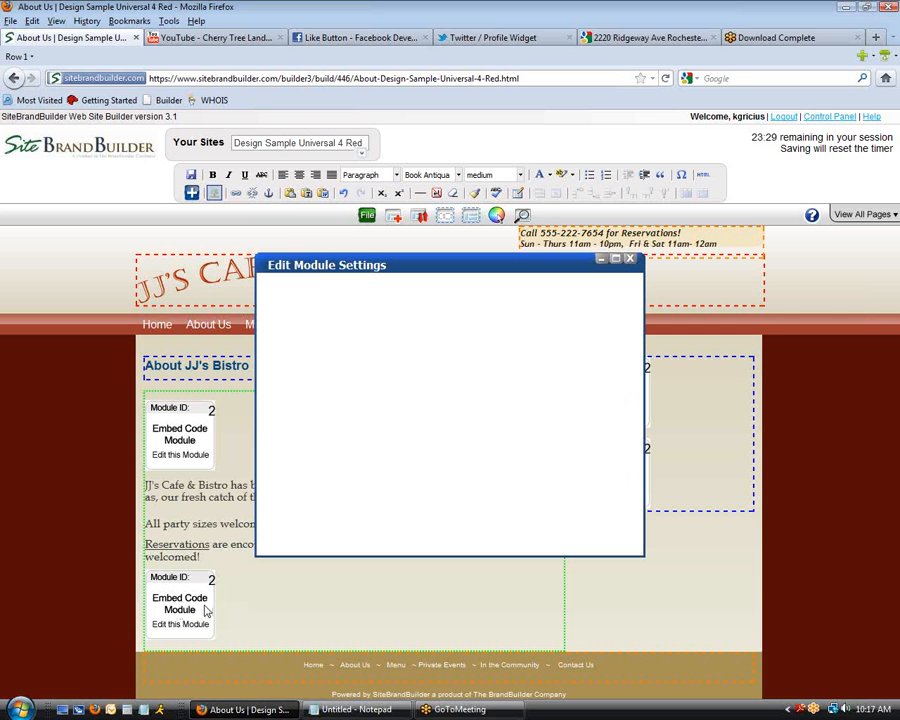
click(428, 356)
key(ctrl+v)
click(290, 510)
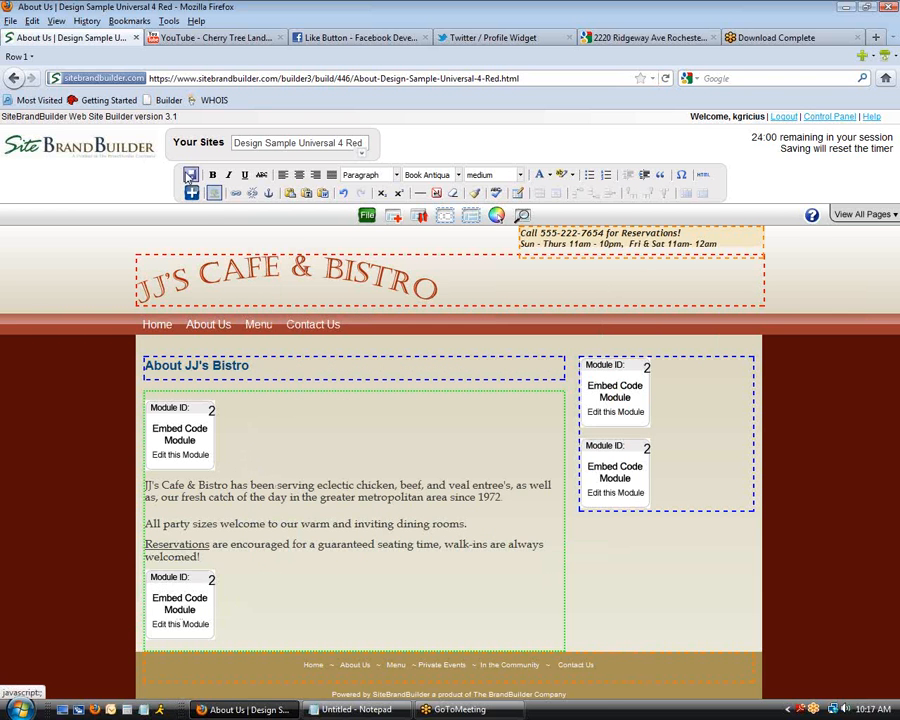
- Preview the About Us page, pan the embedded map to check that it is interactive, and close the preview
click(520, 213)
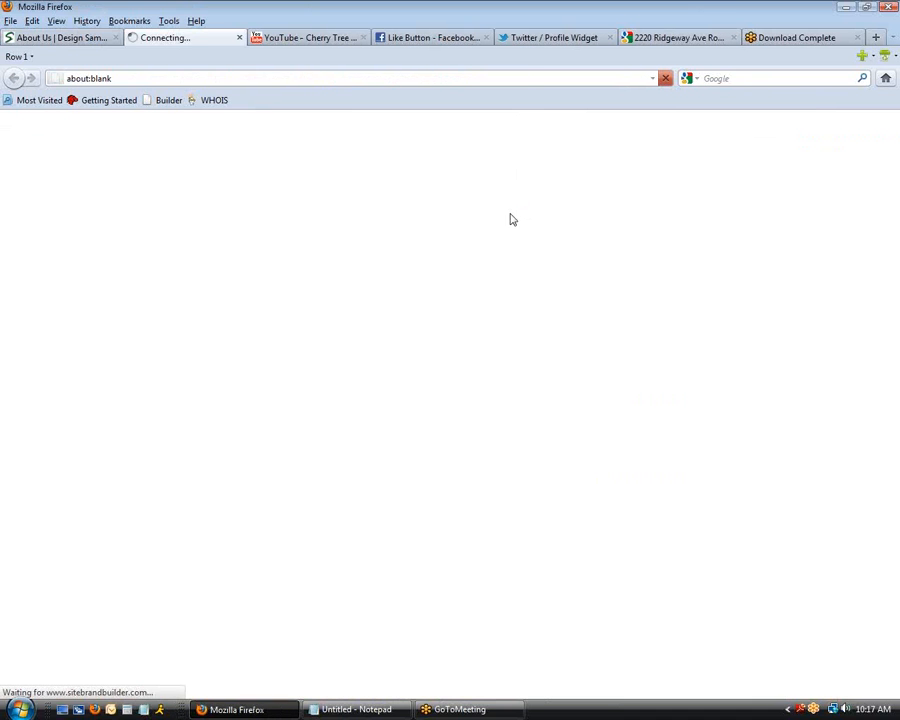
scroll(555, 428, down, 1)
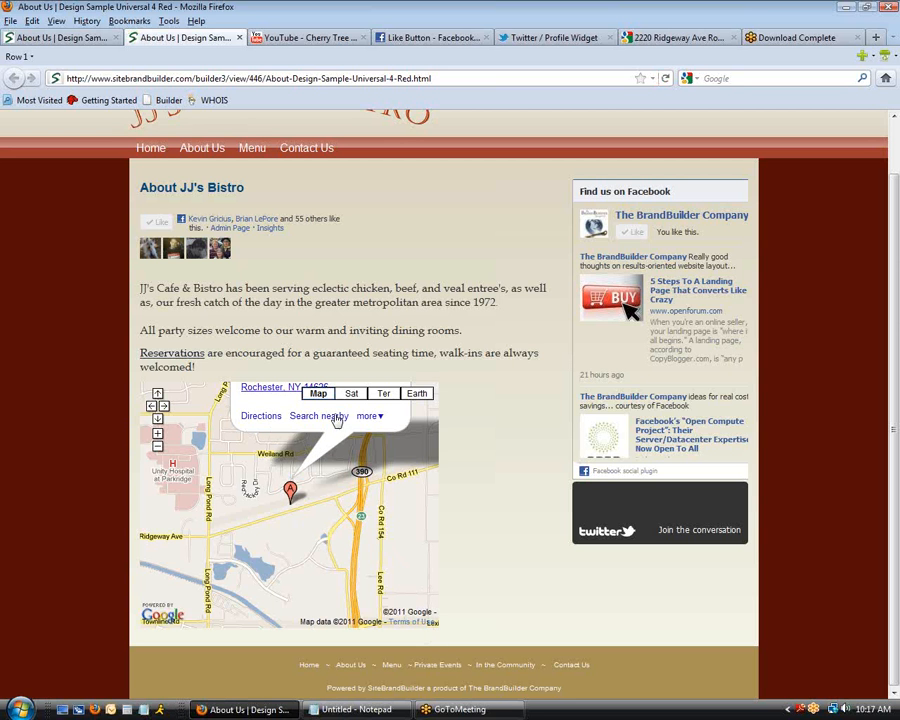
mouse_move(290, 539)
mouse_down()
mouse_move(340, 516)
mouse_move(292, 518)
mouse_move(300, 513)
mouse_up()
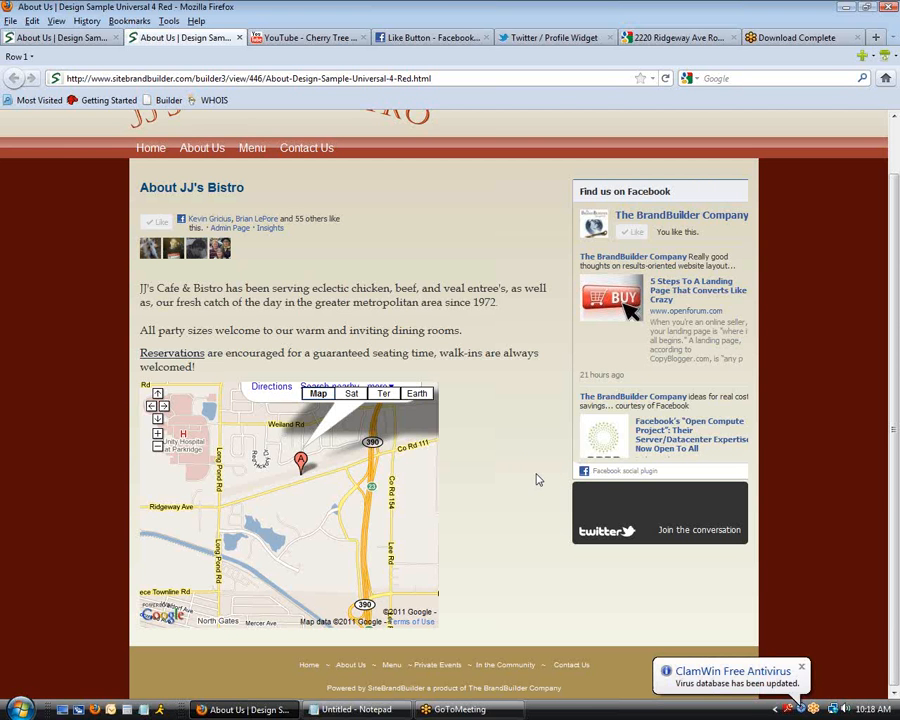
key(ctrl+w)
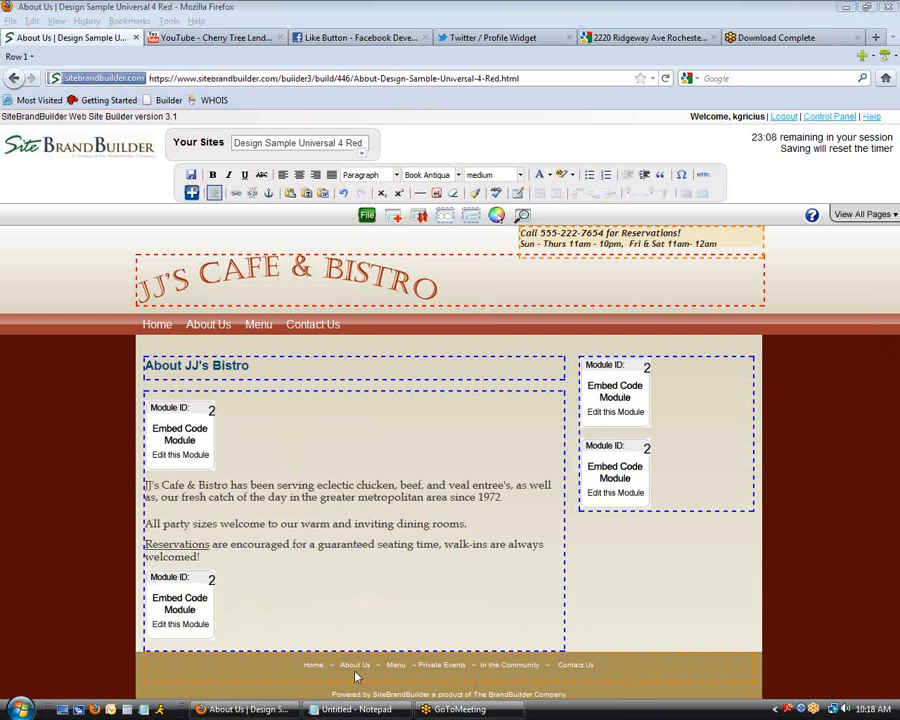
- Delete the Google map module below the reservations paragraph and insert a new Embed Code module in its place
click(187, 612)
key(Delete)
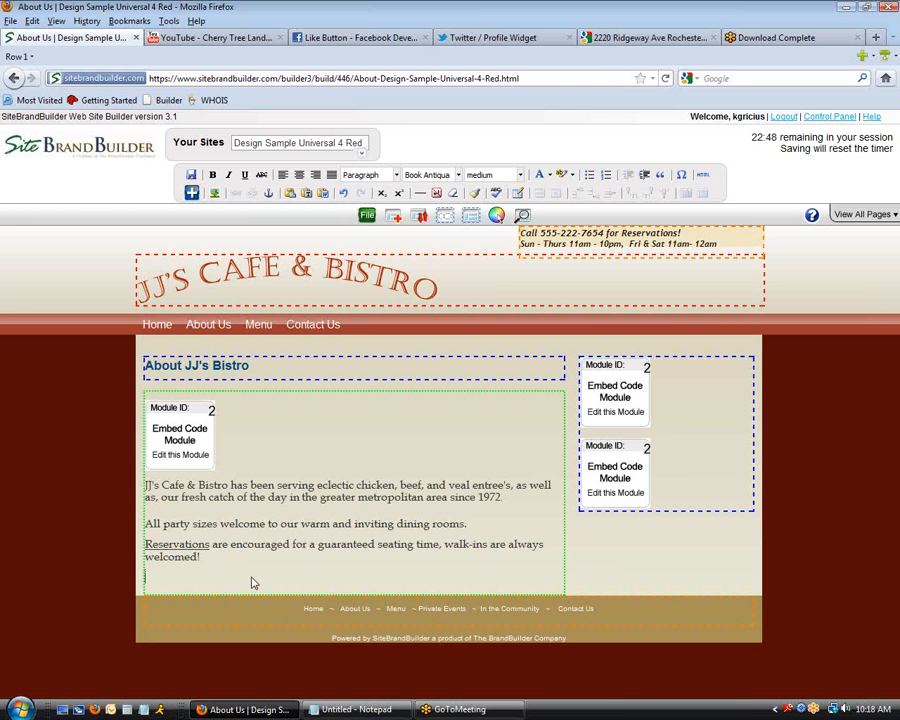
click(191, 192)
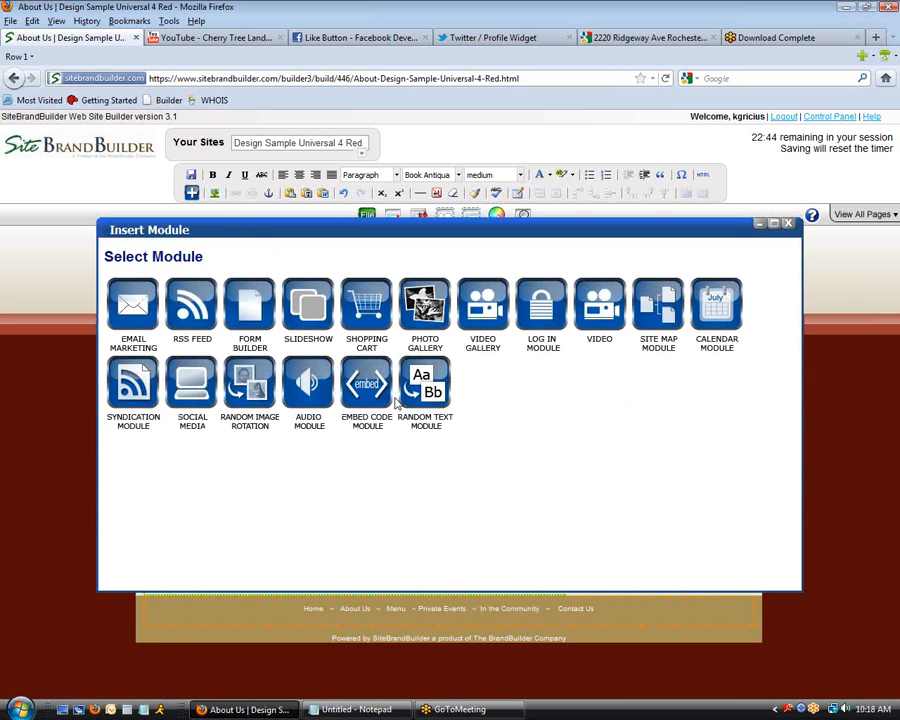
click(382, 396)
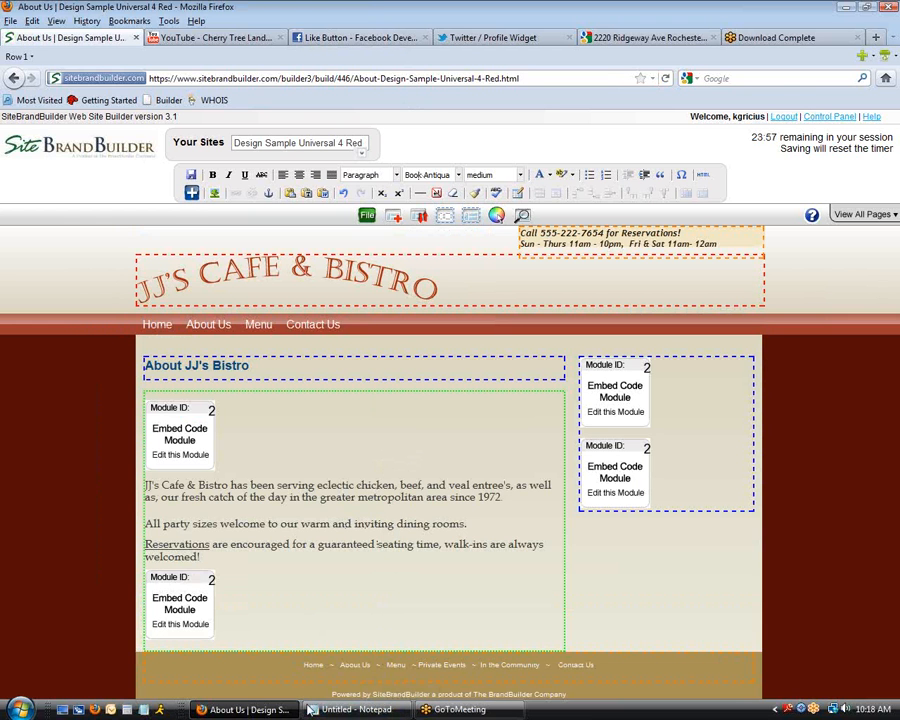
- Switch to Notepad and copy the complete embed tag for samplenewsletter.pdf, sized 675 by 400
click(350, 709)
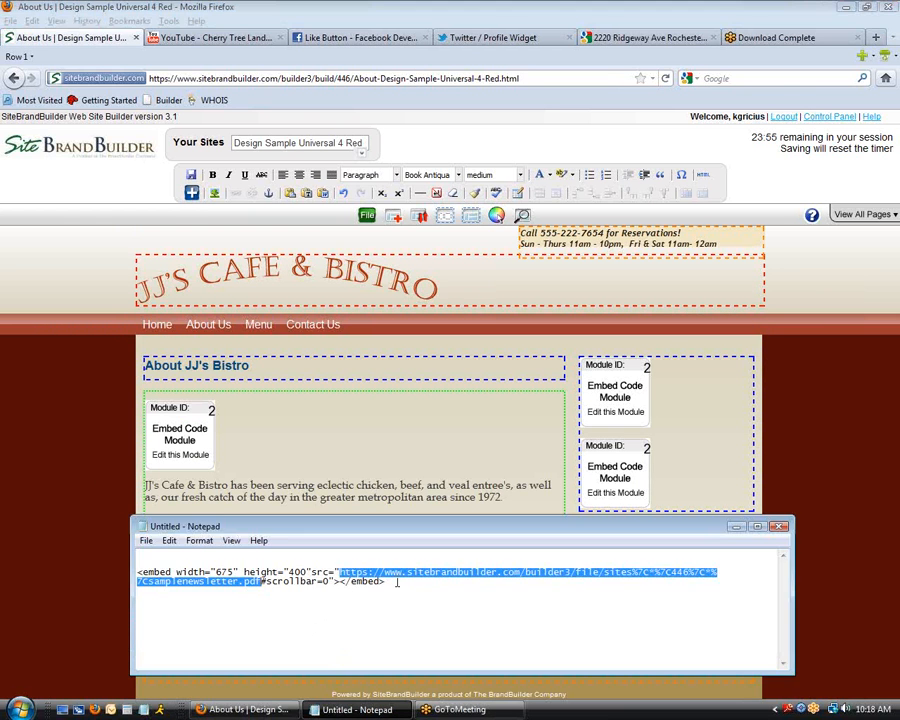
drag(397, 582, 137, 575)
key(ctrl+c)
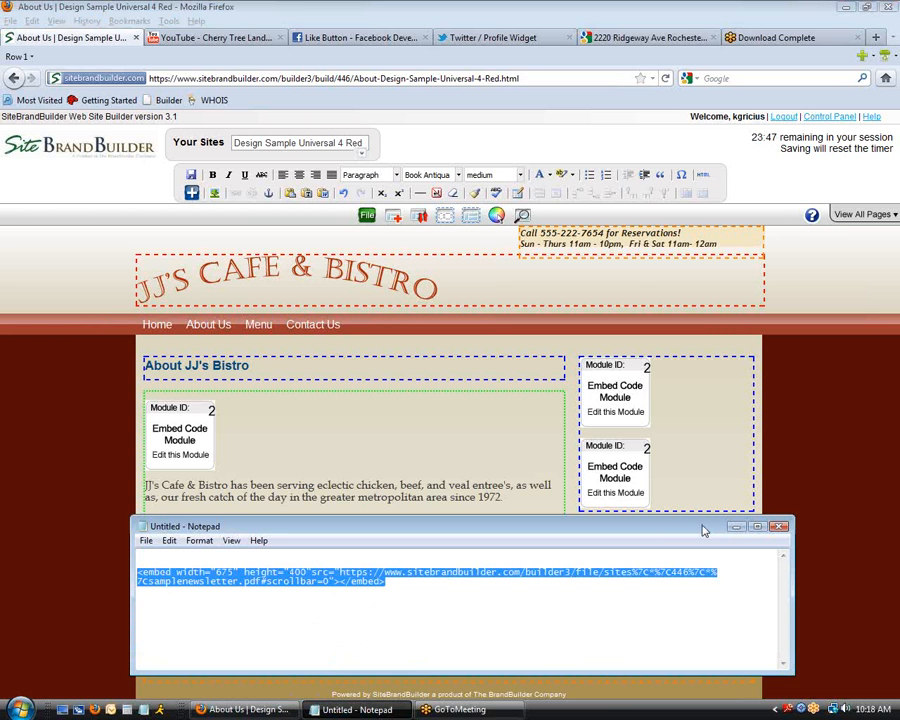
- Return to the page editor, paste the samplenewsletter.pdf embed tag into the Embed Code module below the reservations paragraph and submit it
click(736, 527)
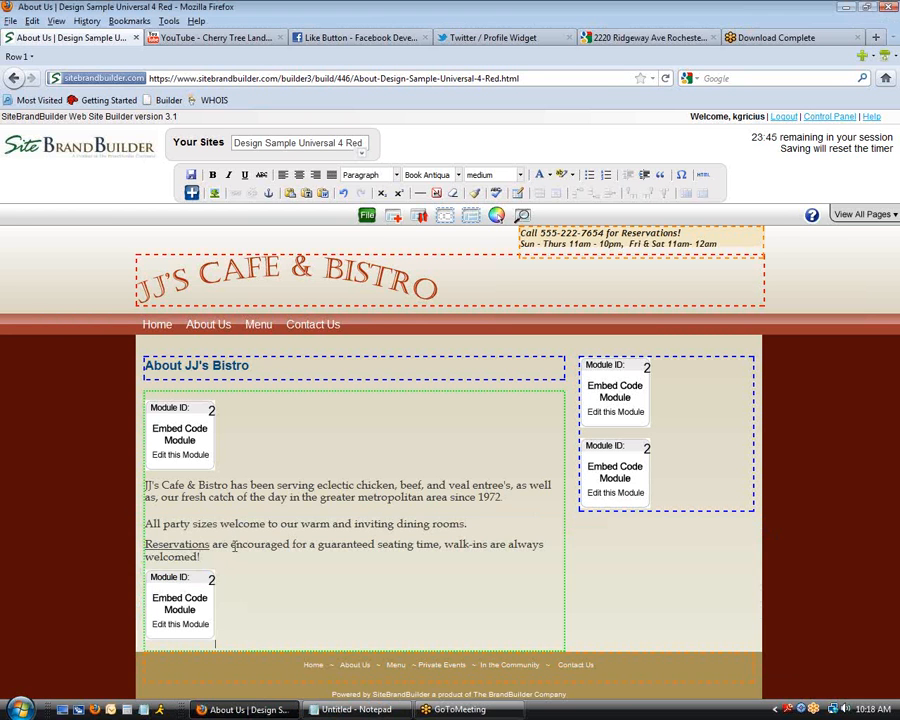
click(183, 603)
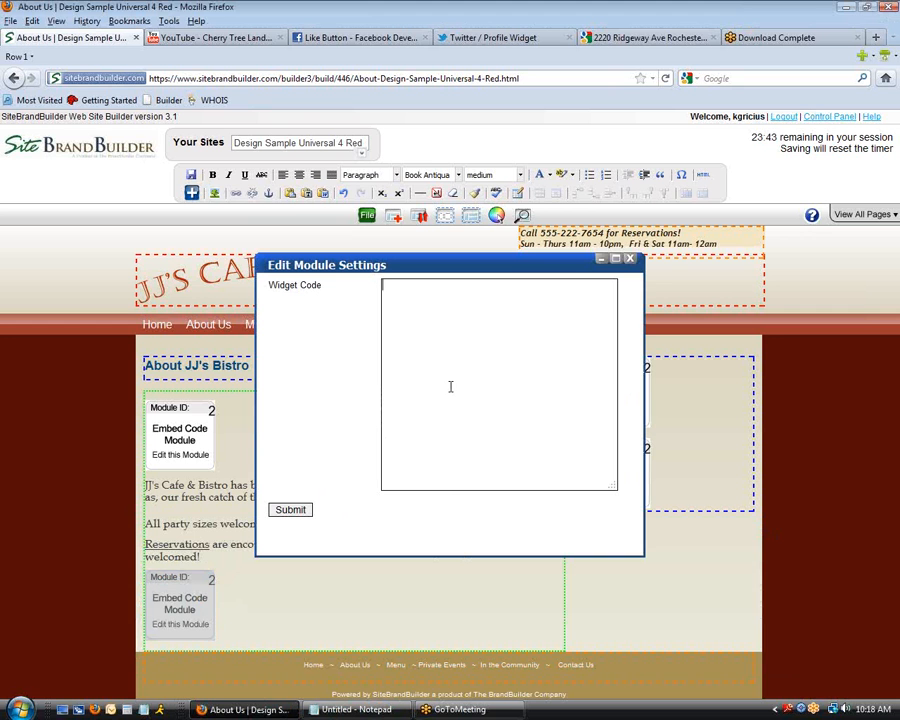
click(450, 386)
key(ctrl+v)
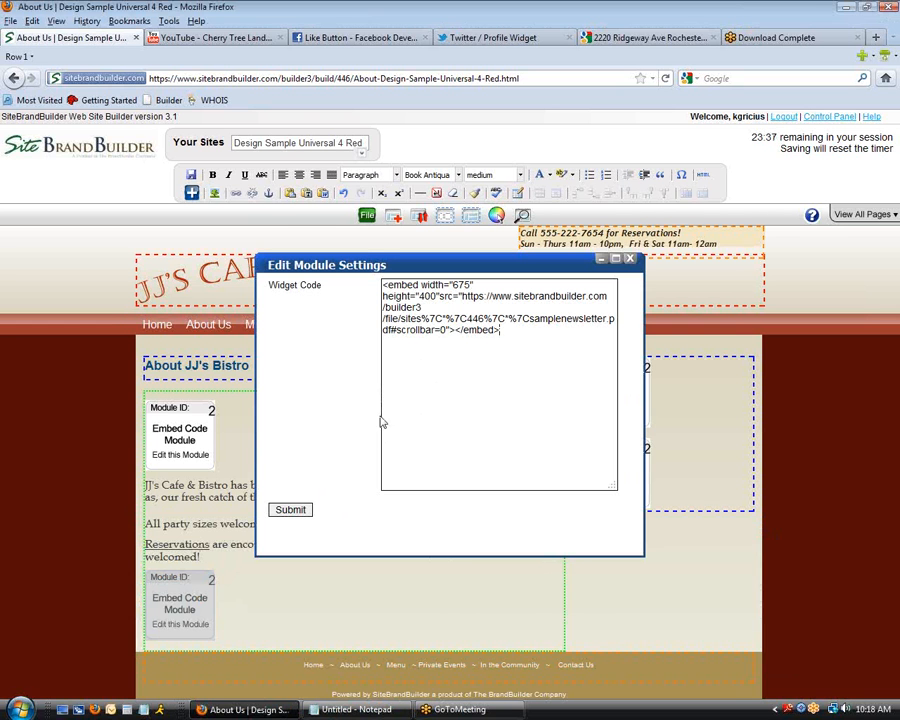
click(297, 511)
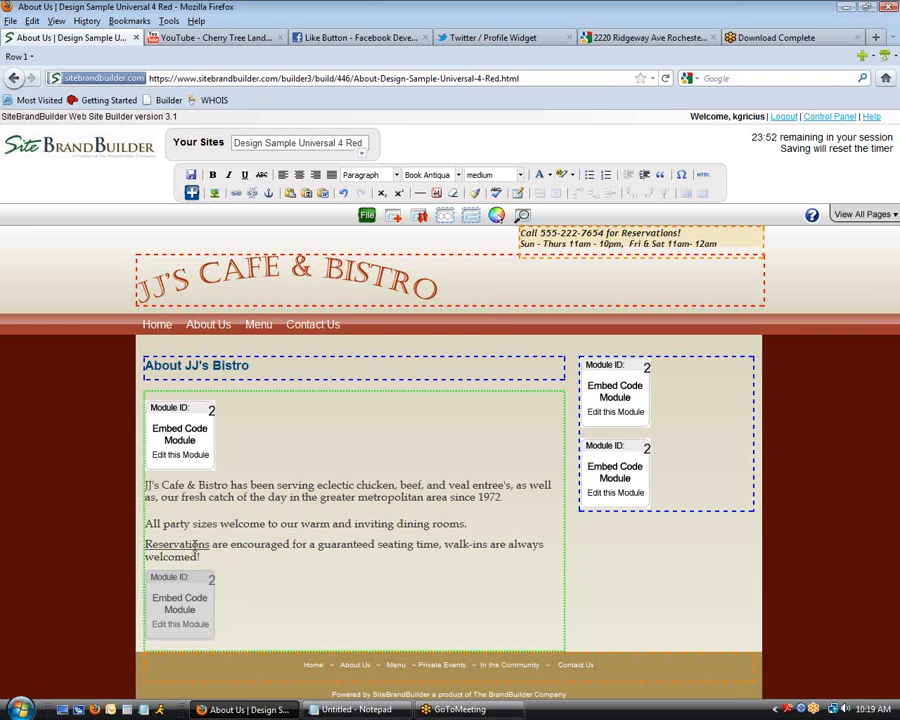
- Try to replace the PDF address in the lower Embed Code module with the Reservations link's copied address, and submit the code
right_click(196, 544)
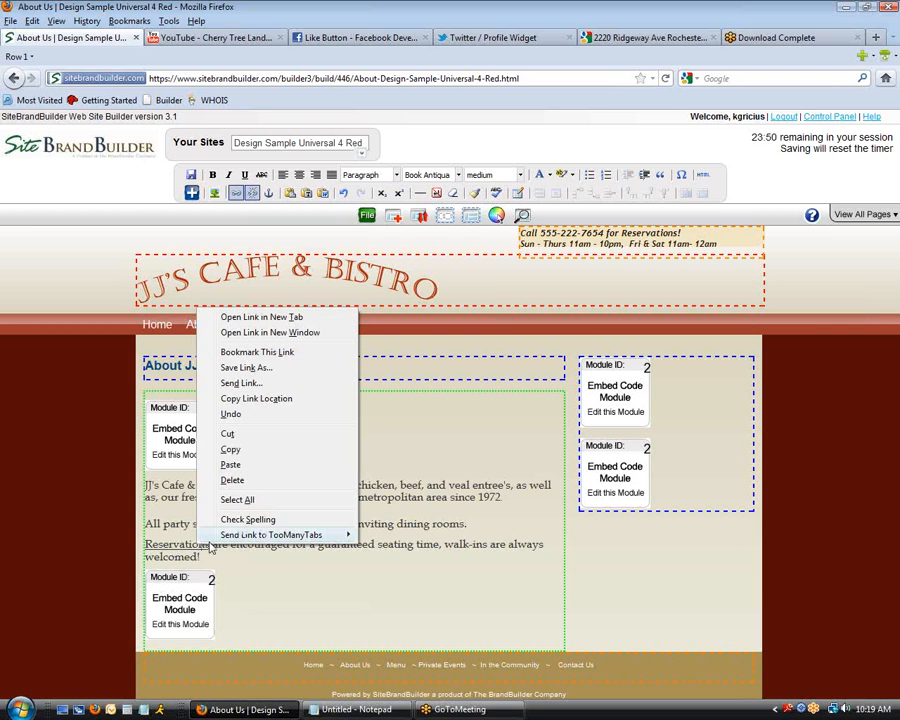
click(256, 399)
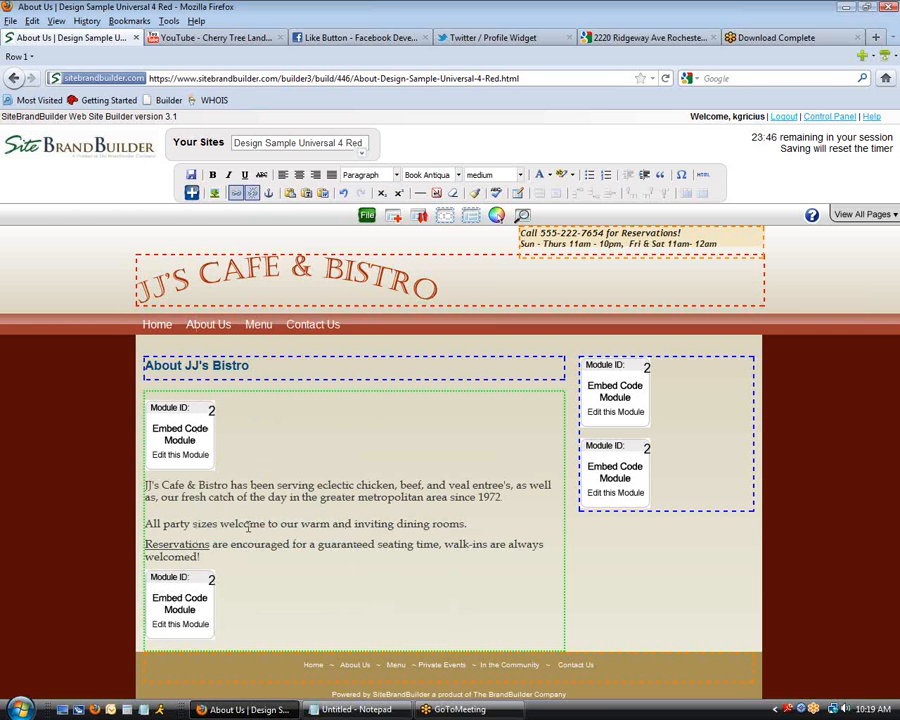
double_click(195, 605)
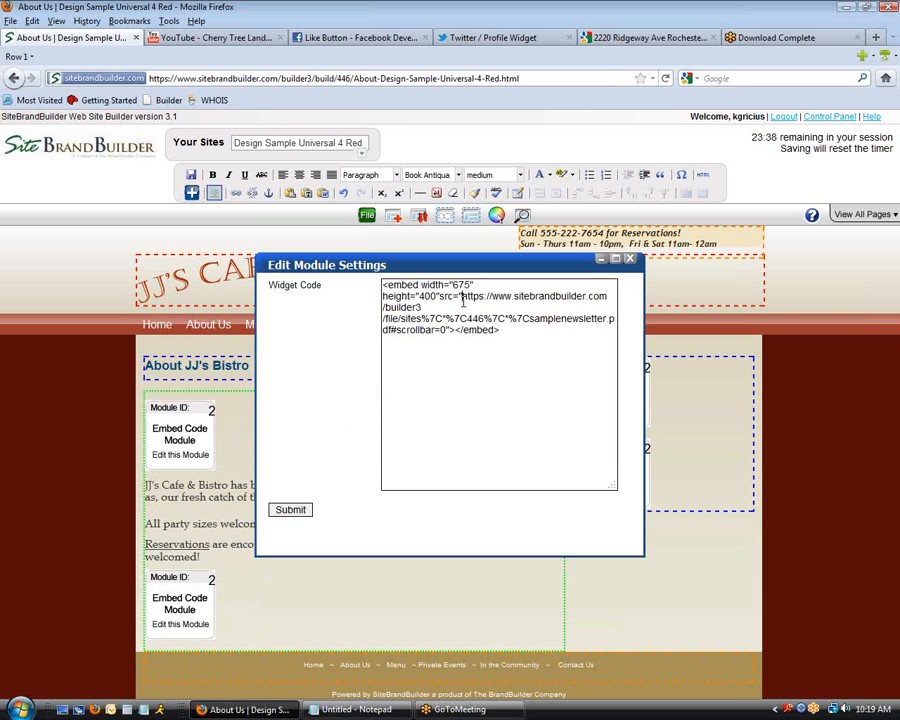
drag(462, 297, 387, 330)
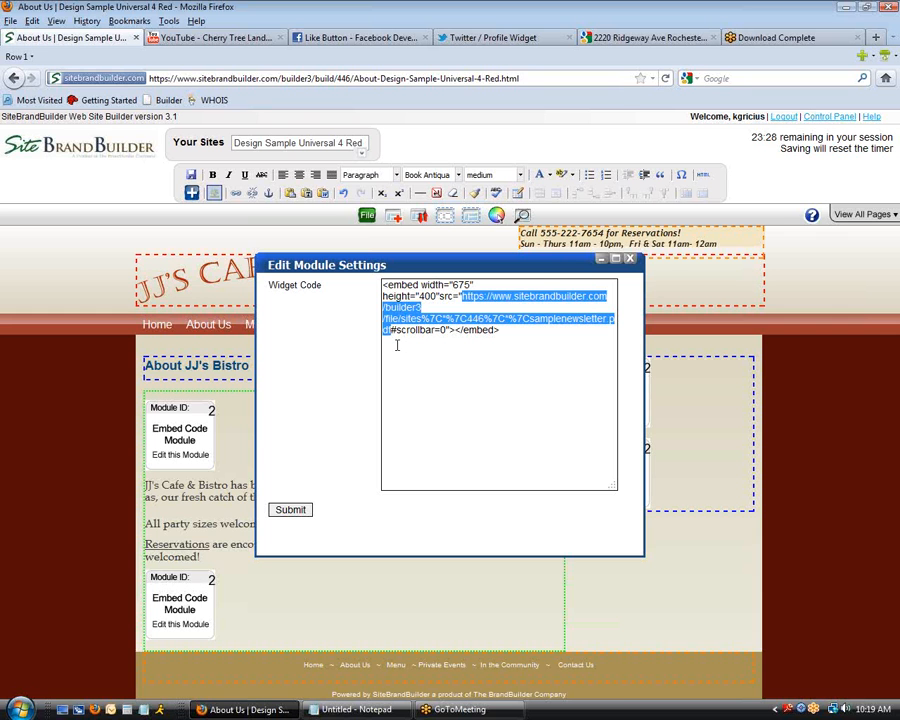
key(ctrl+v)
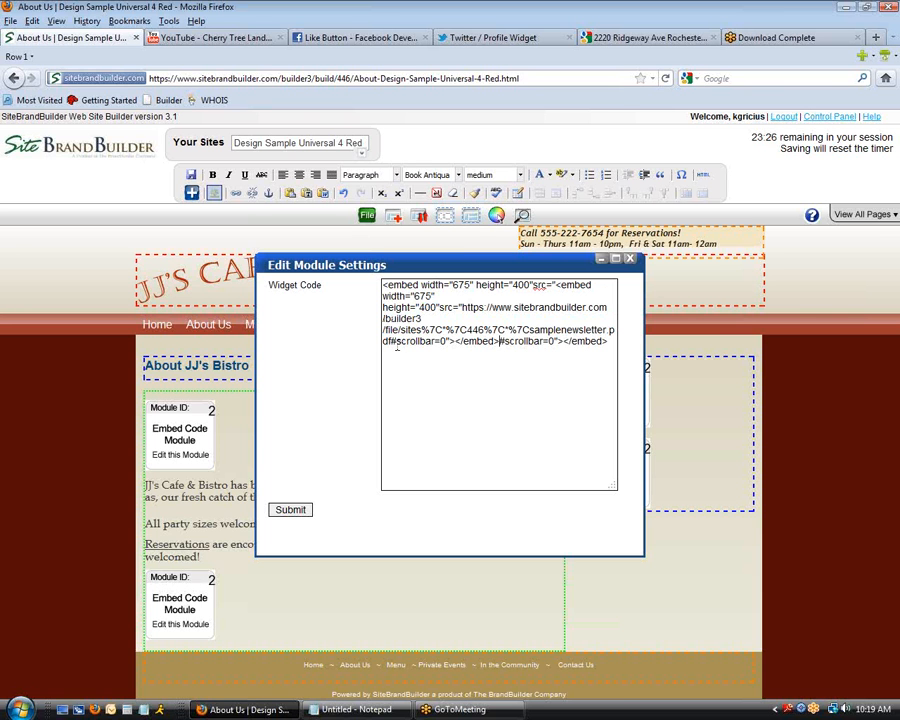
click(303, 510)
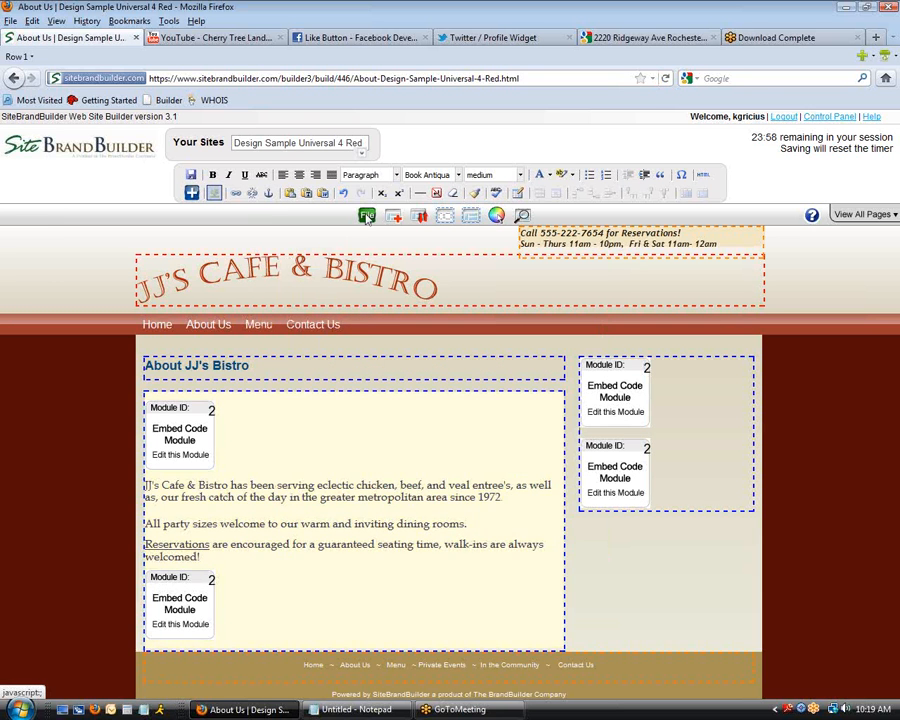
- Preview the About Us page and look through the pages of the embedded PDF newsletter
click(521, 215)
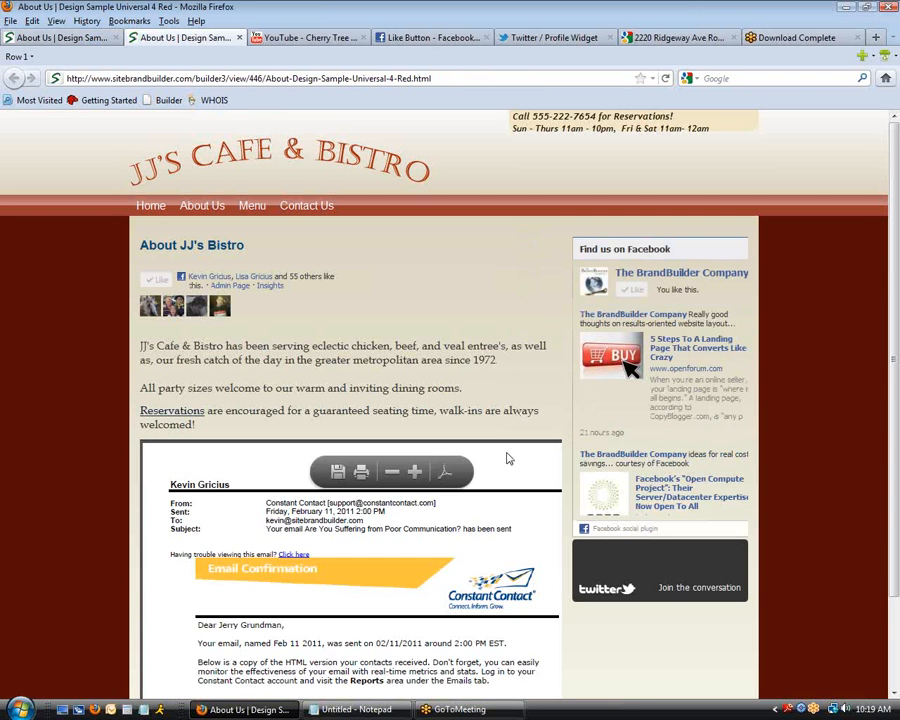
scroll(505, 450, down, 3)
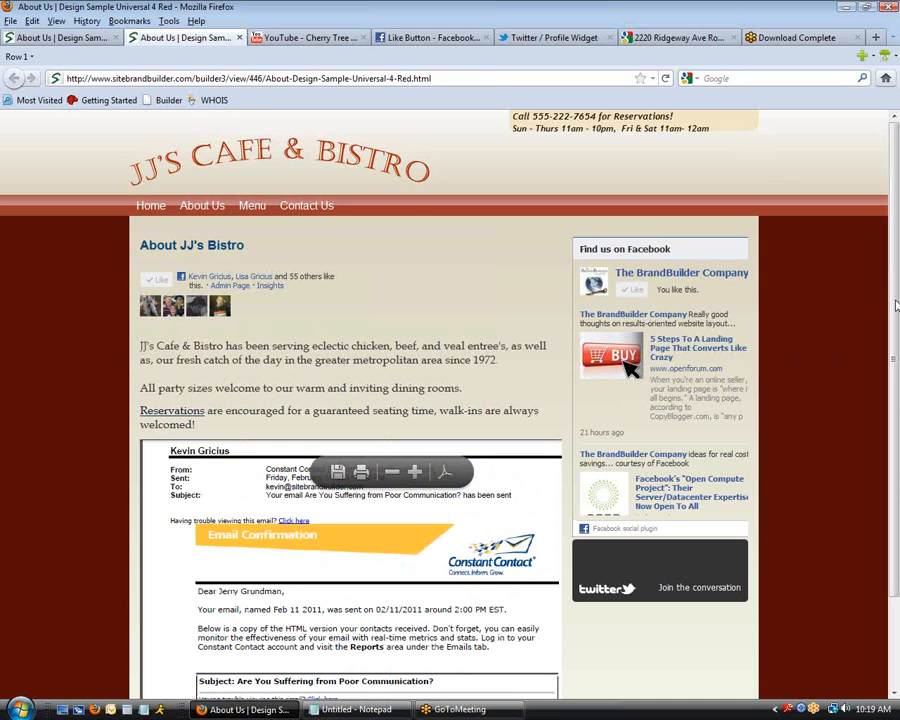
scroll(895, 444, down, 3)
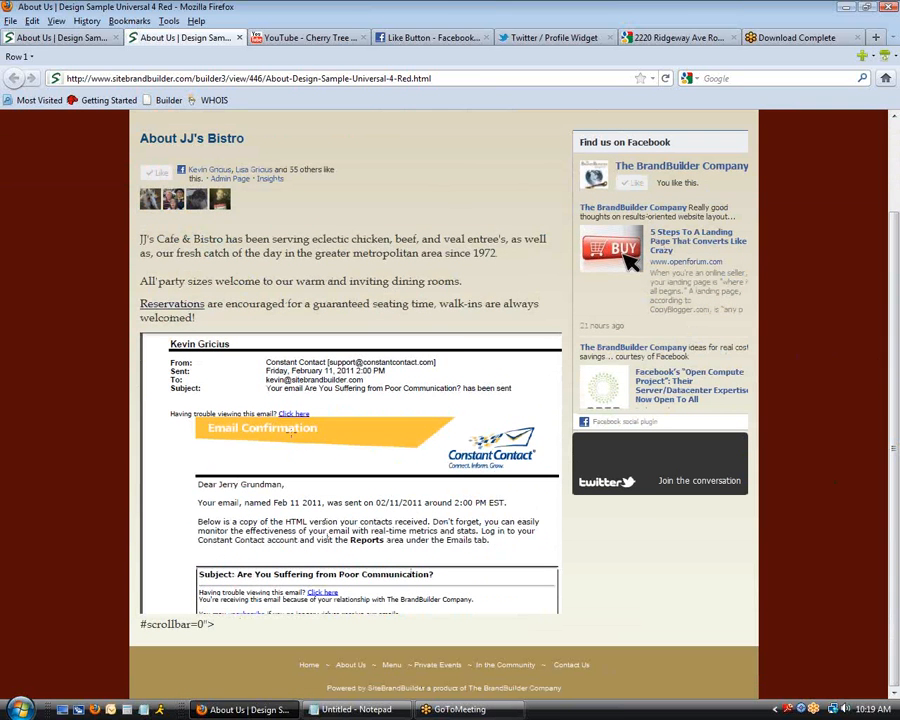
mouse_move(329, 401)
scroll(251, 401, down, 3)
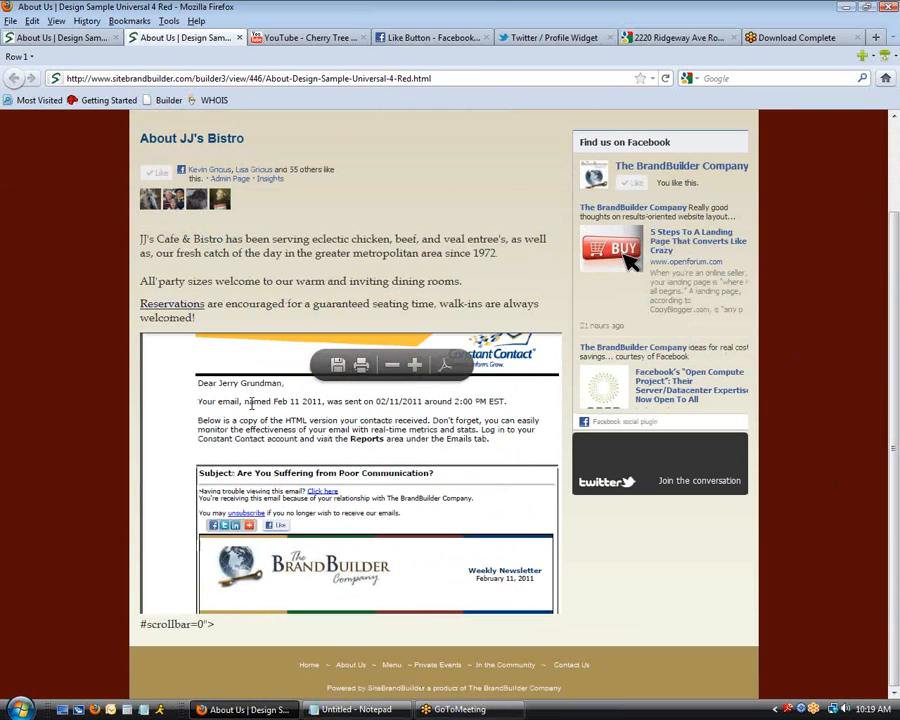
scroll(253, 405, down, 2)
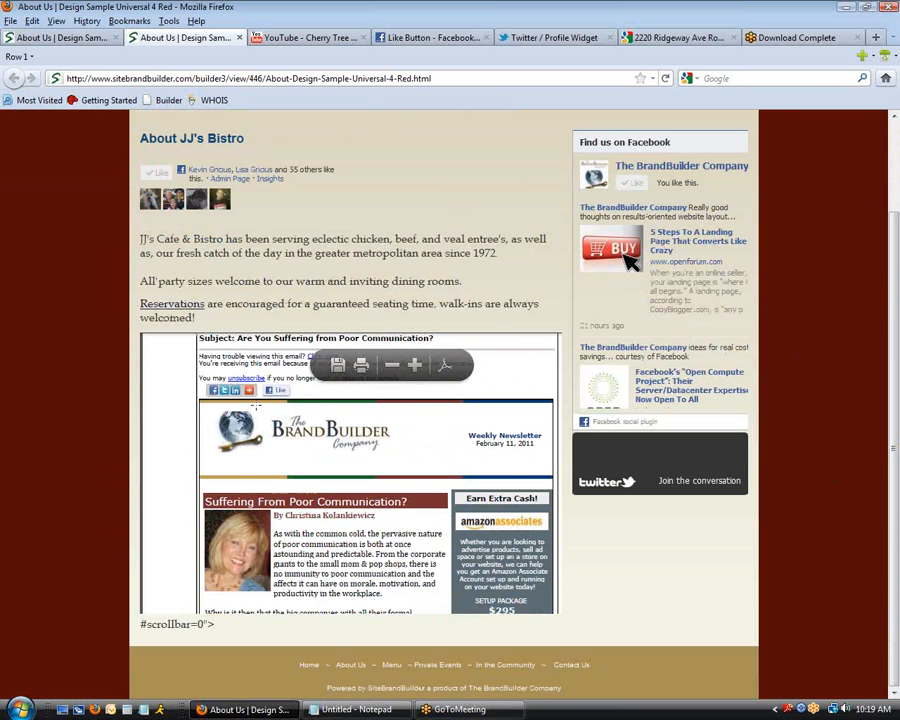
scroll(259, 403, down, 1)
scroll(259, 403, down, 4)
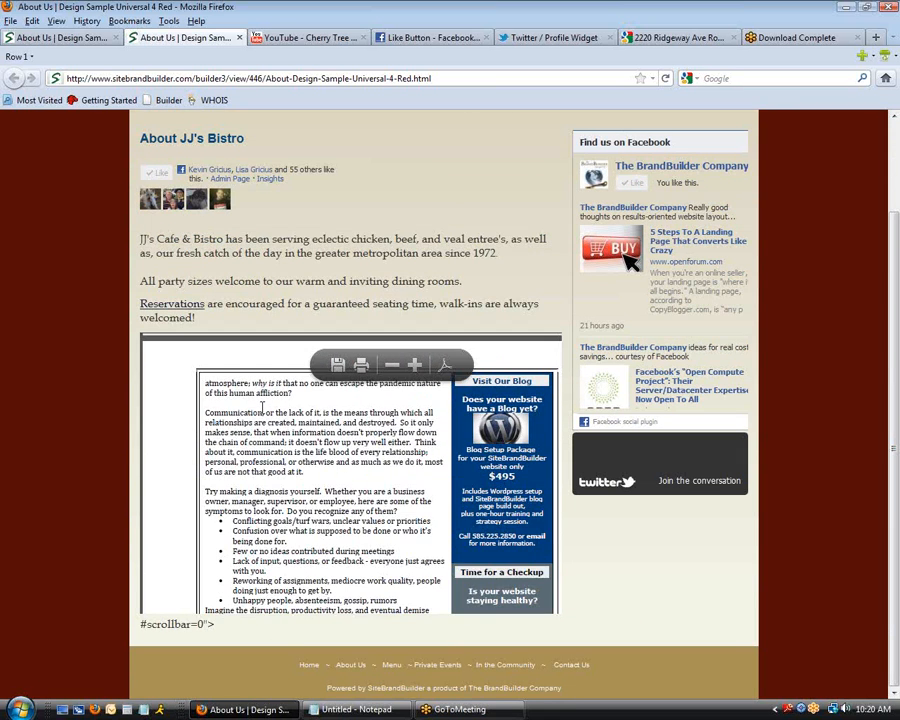
scroll(300, 464, down, 8)
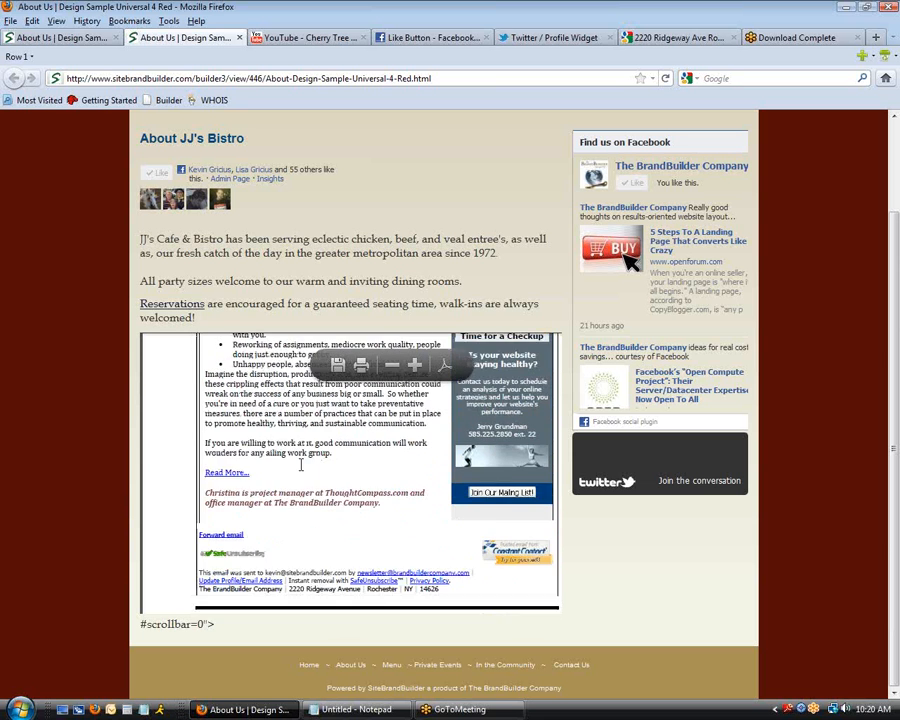
scroll(300, 464, up, 6)
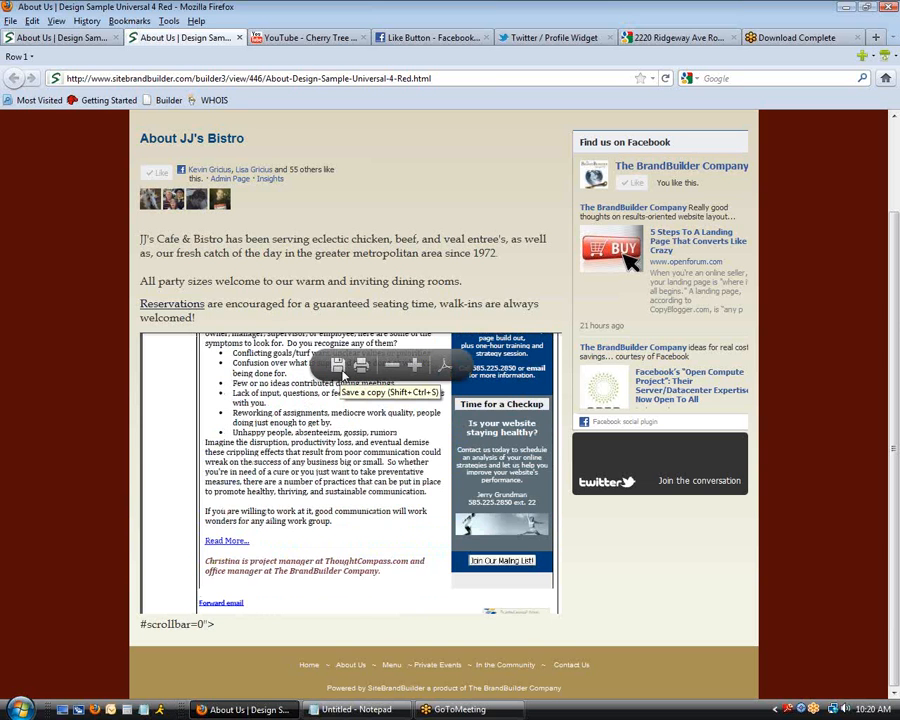
- Zoom in on the embedded newsletter, select part of its bulleted symptom list, and return to the page editor
click(416, 366)
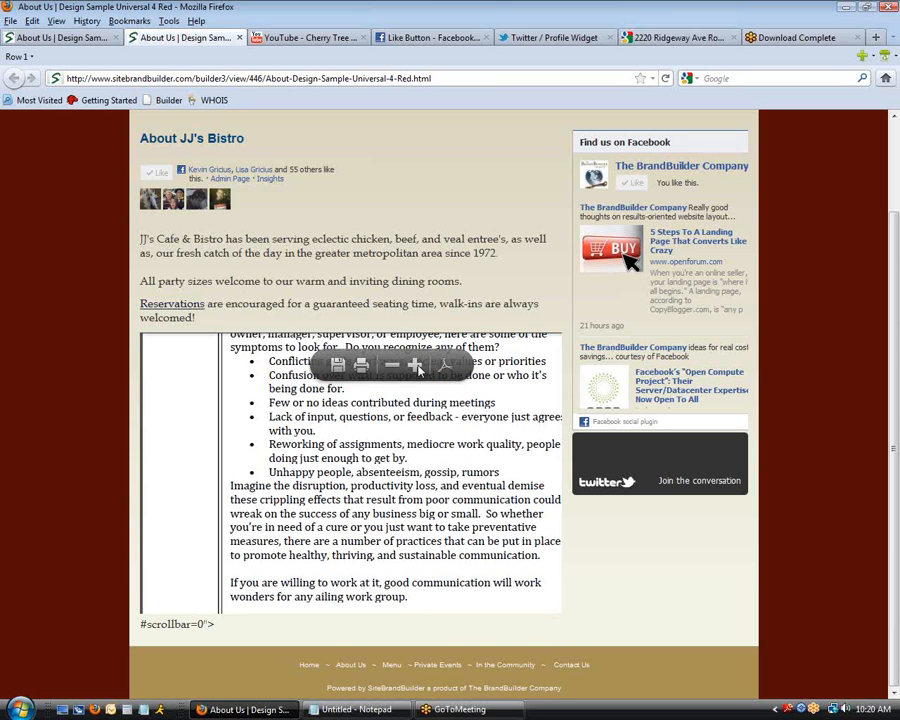
drag(339, 444, 422, 471)
scroll(413, 476, up, 2)
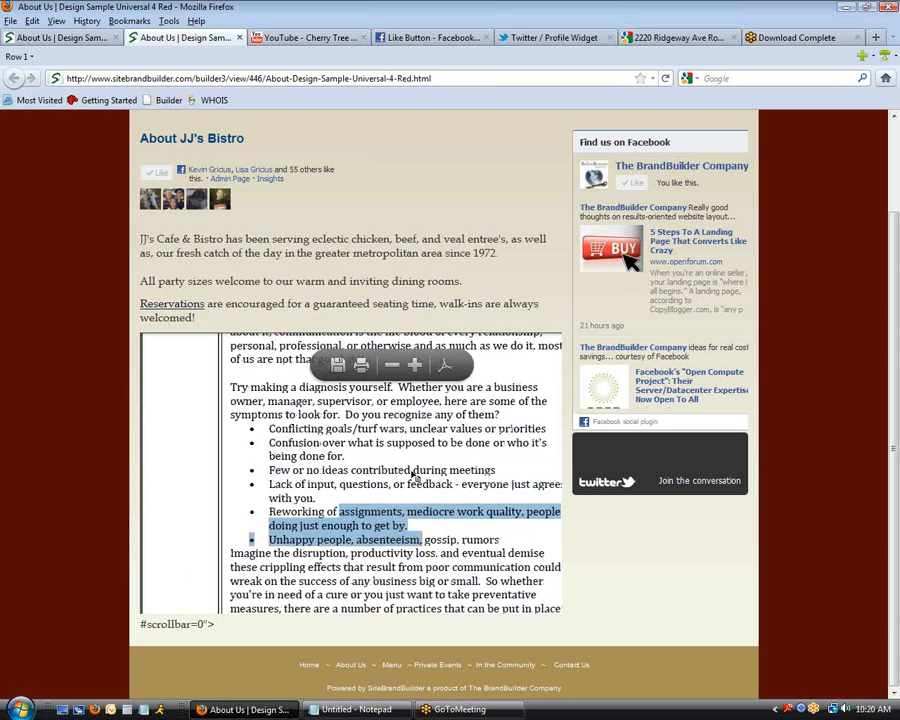
scroll(428, 416, up, 4)
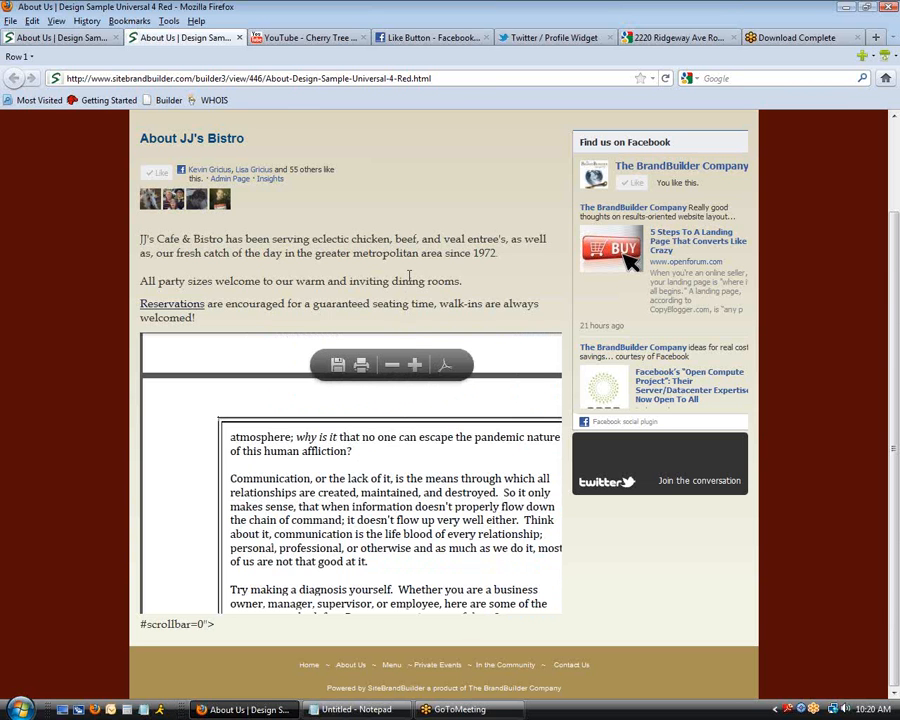
click(30, 40)
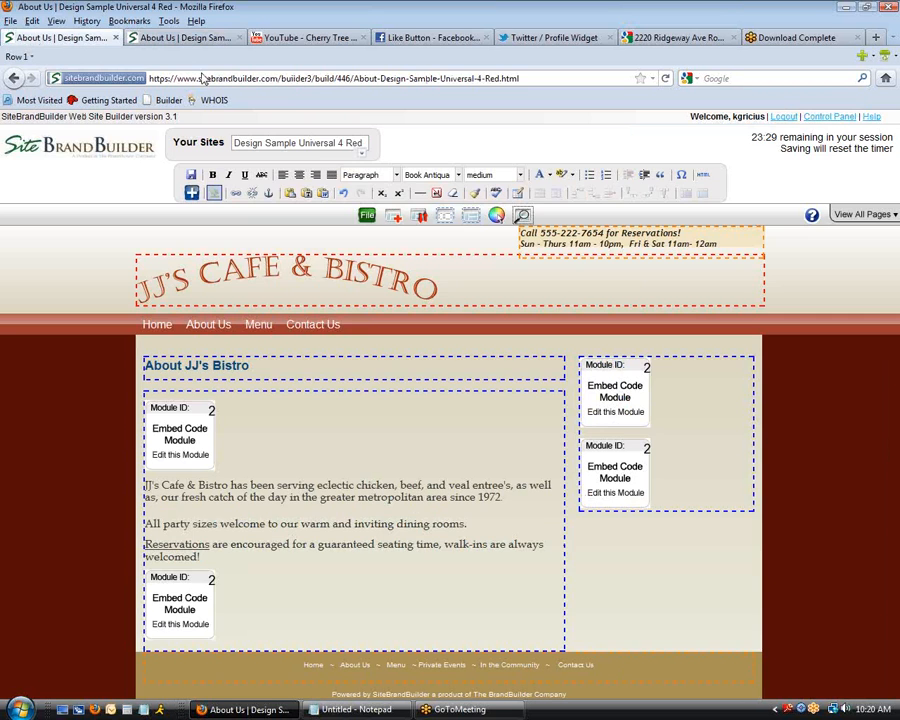